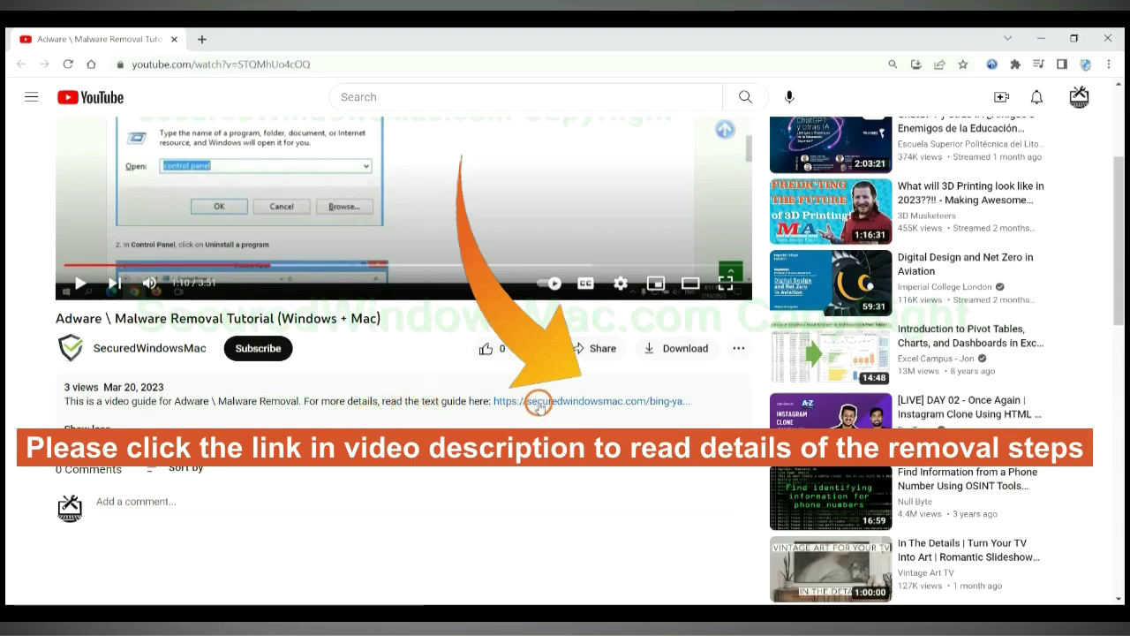
# Open the securedwindowsmac.com removal guide from the YouTube video description link
pyautogui.click(538, 402)
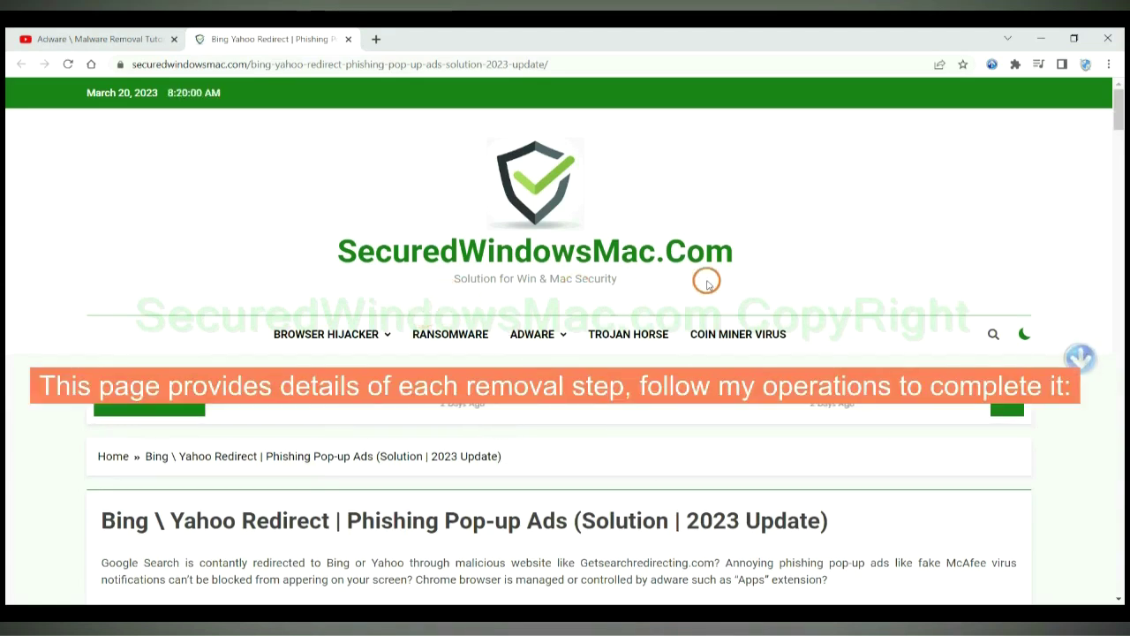
# Scroll the guide to the Instant Automatic Removal section with SpyHunter free-trial downloads for Windows and Mac
pyautogui.scroll(-15, 801, 265)
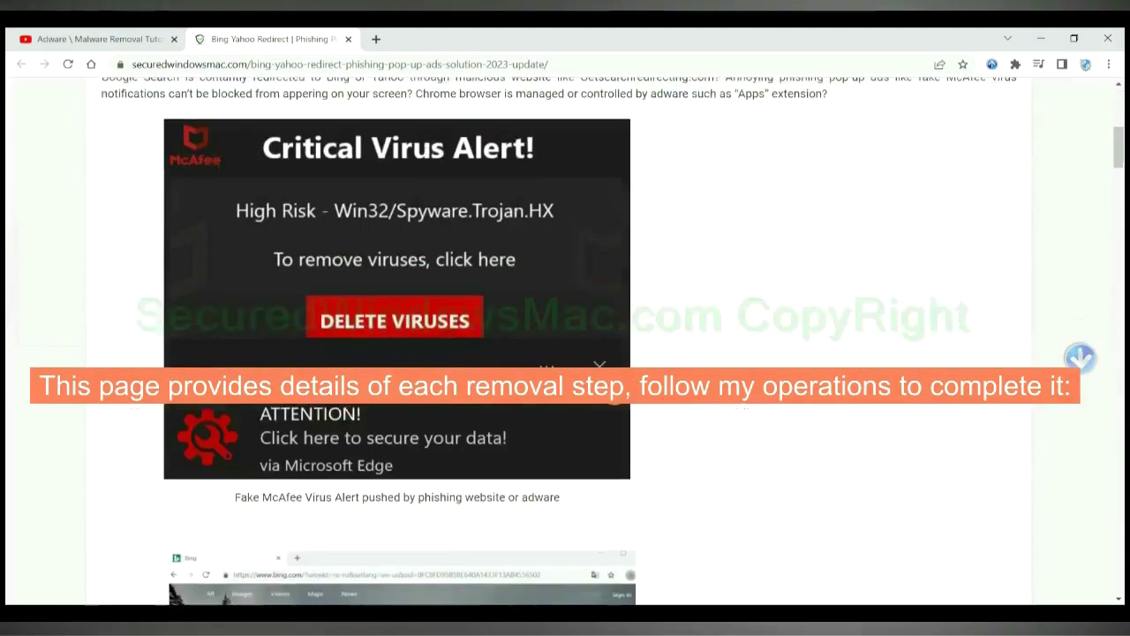
pyautogui.scroll(-3, 615, 394)
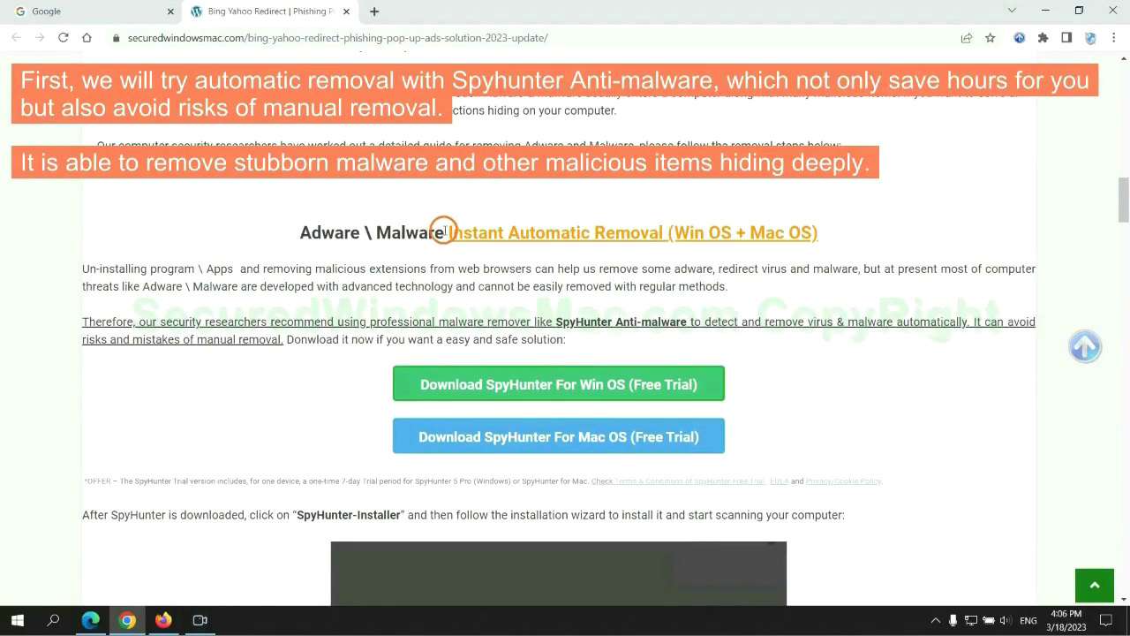
pyautogui.moveTo(446, 232); pyautogui.dragTo(661, 232)
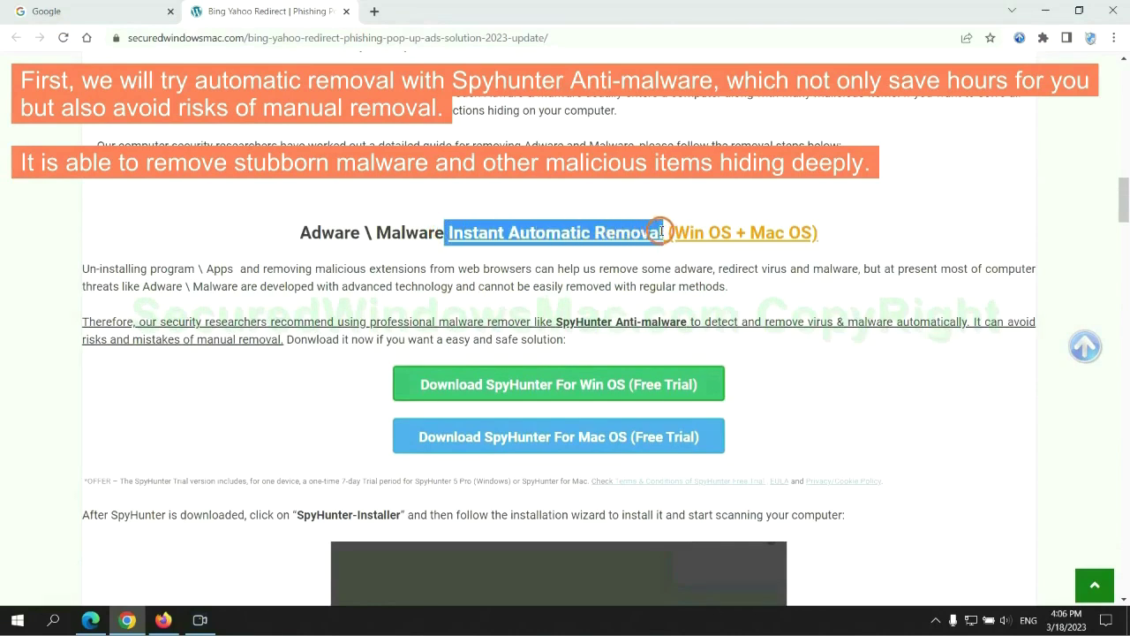
pyautogui.click(570, 195)
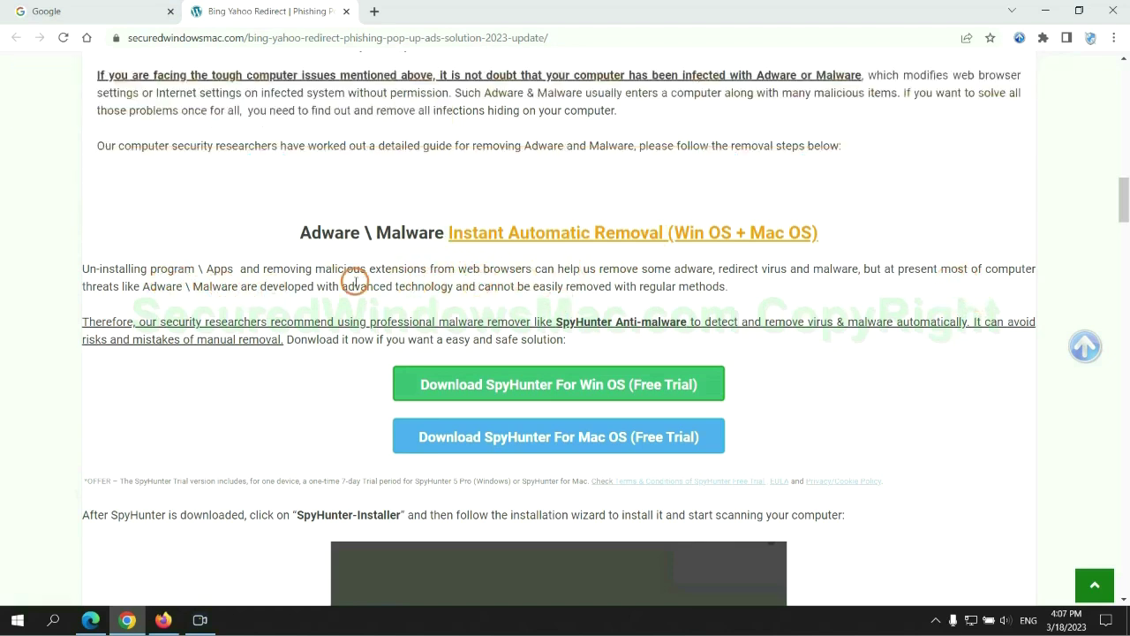
pyautogui.scroll(-1, 561, 319)
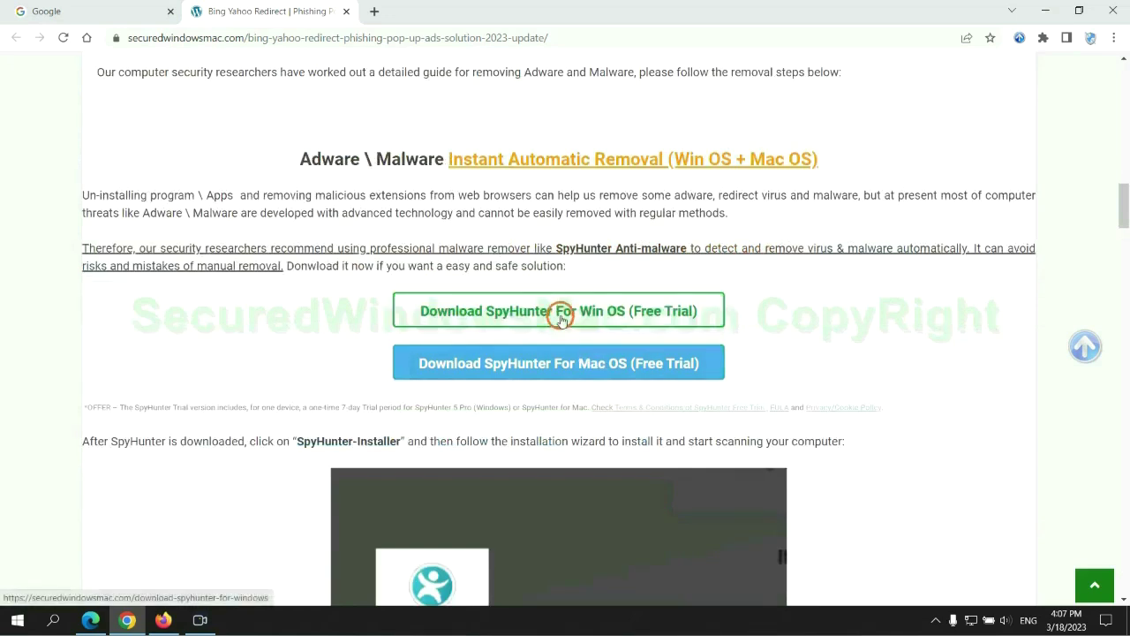
# Download the SpyHunter installer for Windows and keep it despite the warning
pyautogui.scroll(-1, 571, 356)
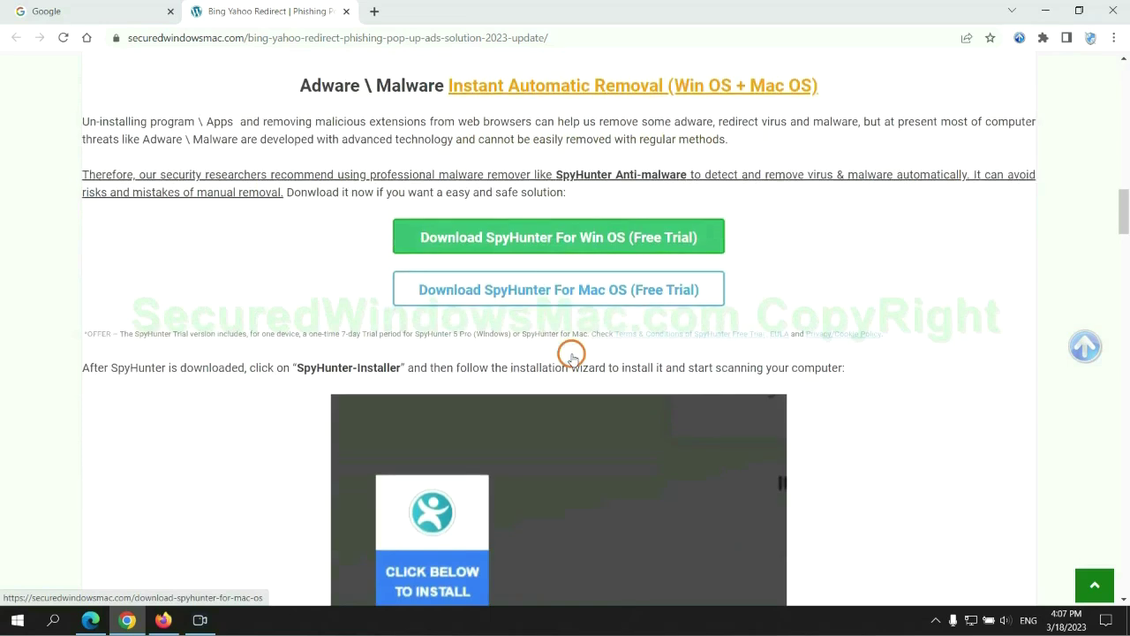
pyautogui.scroll(-1, 572, 356)
pyautogui.click(572, 170)
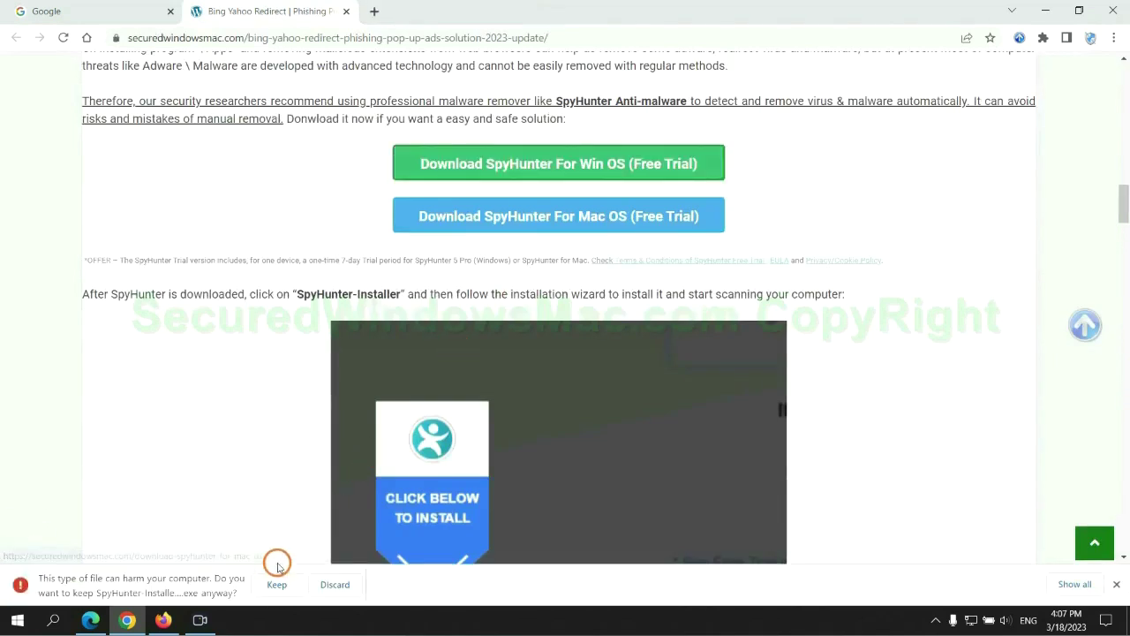
pyautogui.click(278, 566)
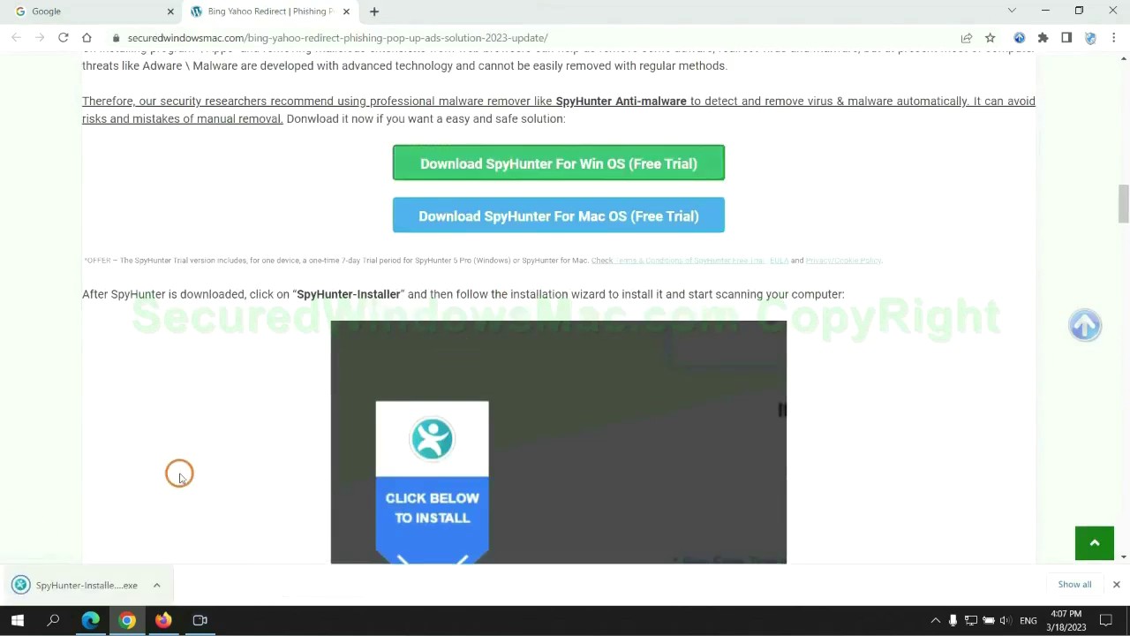
# Run the SpyHunter installer and install SpyHunter 5 after accepting the licence agreement
pyautogui.click(107, 585)
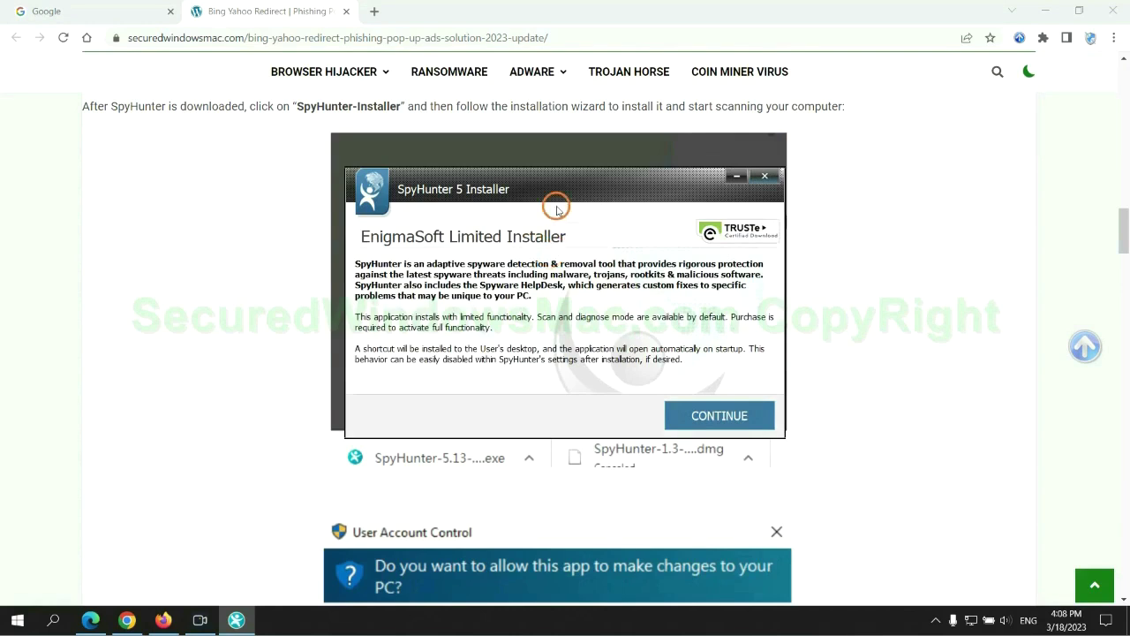
pyautogui.click(745, 415)
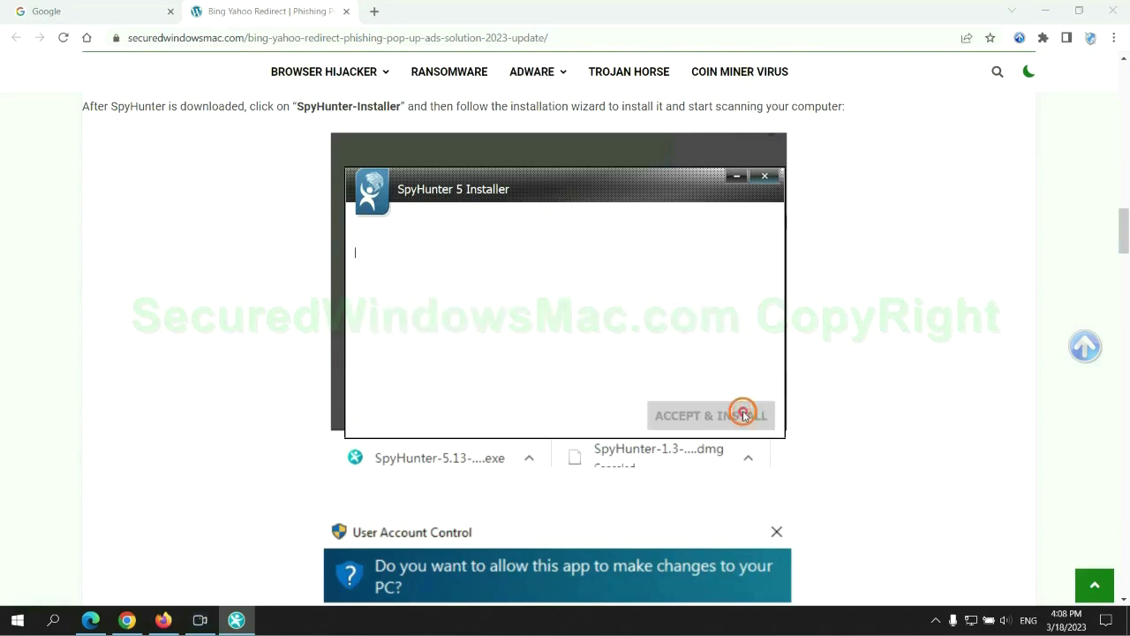
pyautogui.click(574, 378)
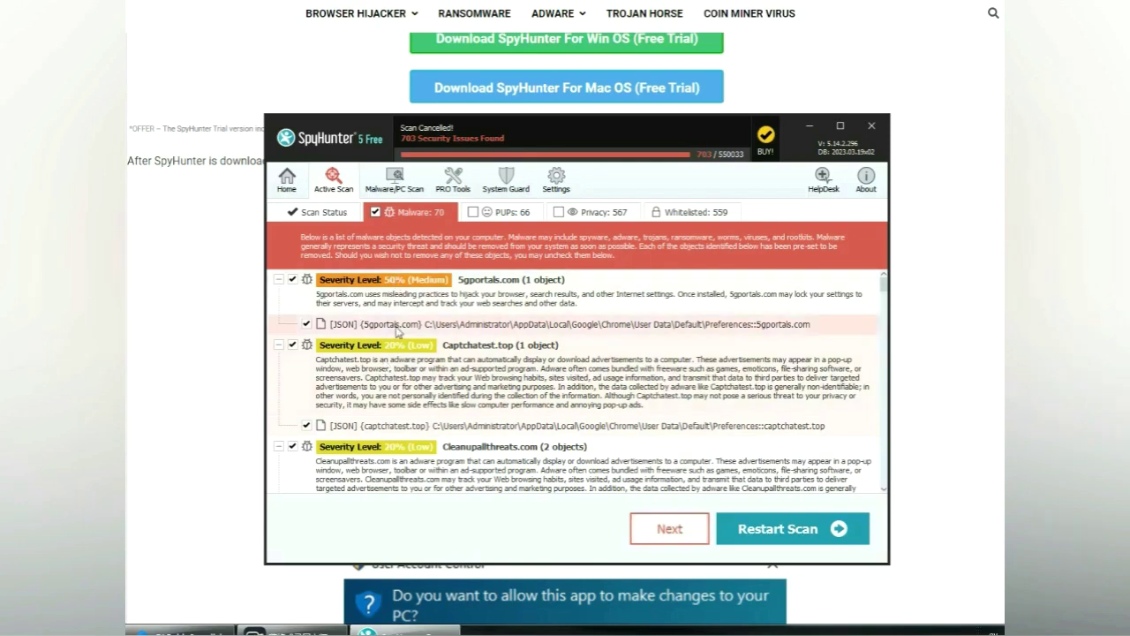
# Go from SpyHunter 5's scan results to the FREE Trial (7-Days) registration
pyautogui.click(691, 533)
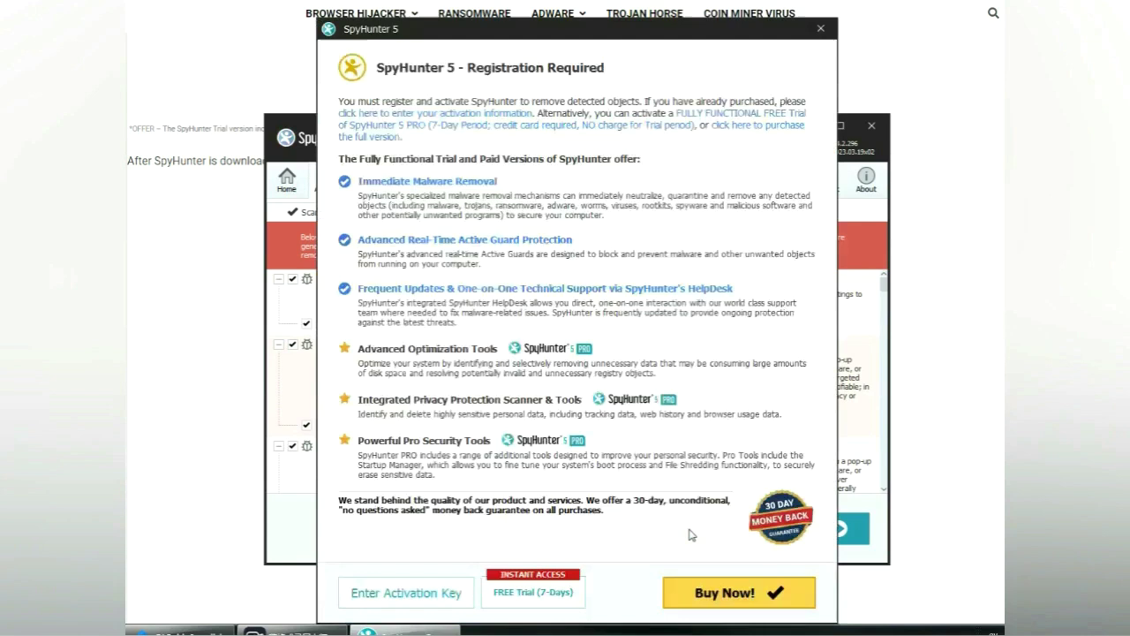
pyautogui.click(537, 597)
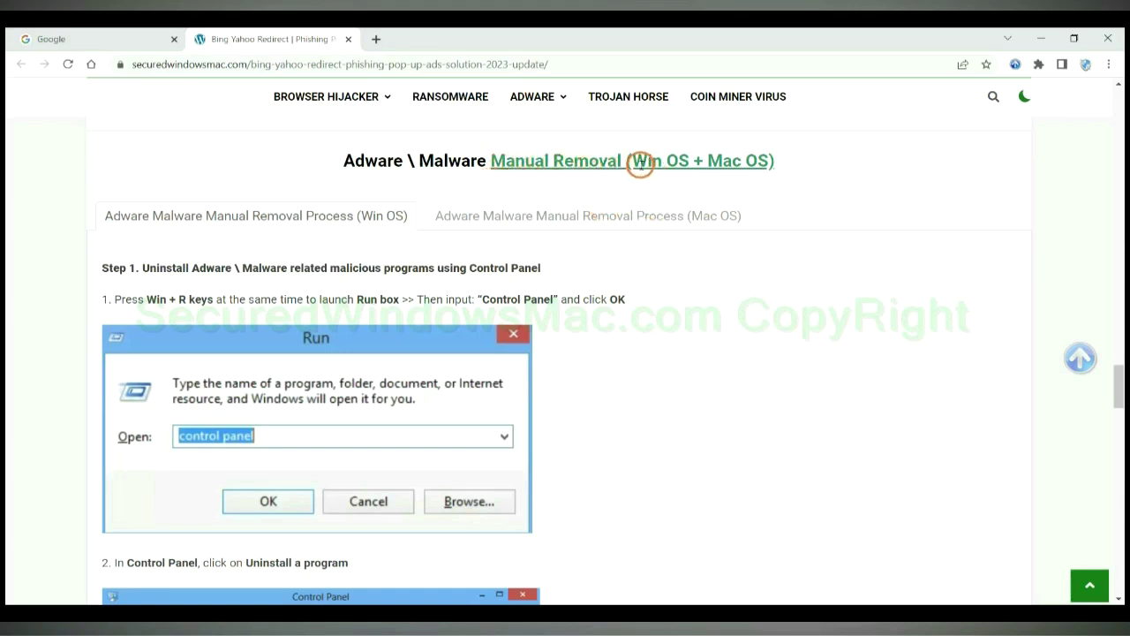
# Preview the Mac OS steps of the guide's Manual Removal section
pyautogui.moveTo(632, 162); pyautogui.dragTo(682, 162)
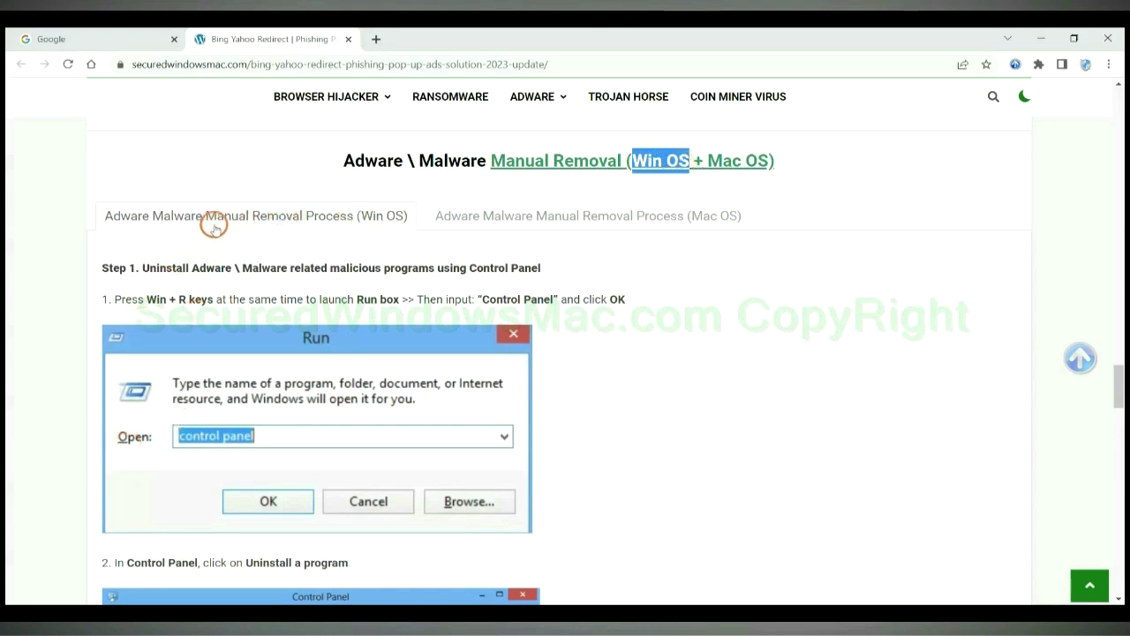
pyautogui.moveTo(707, 160); pyautogui.dragTo(765, 160)
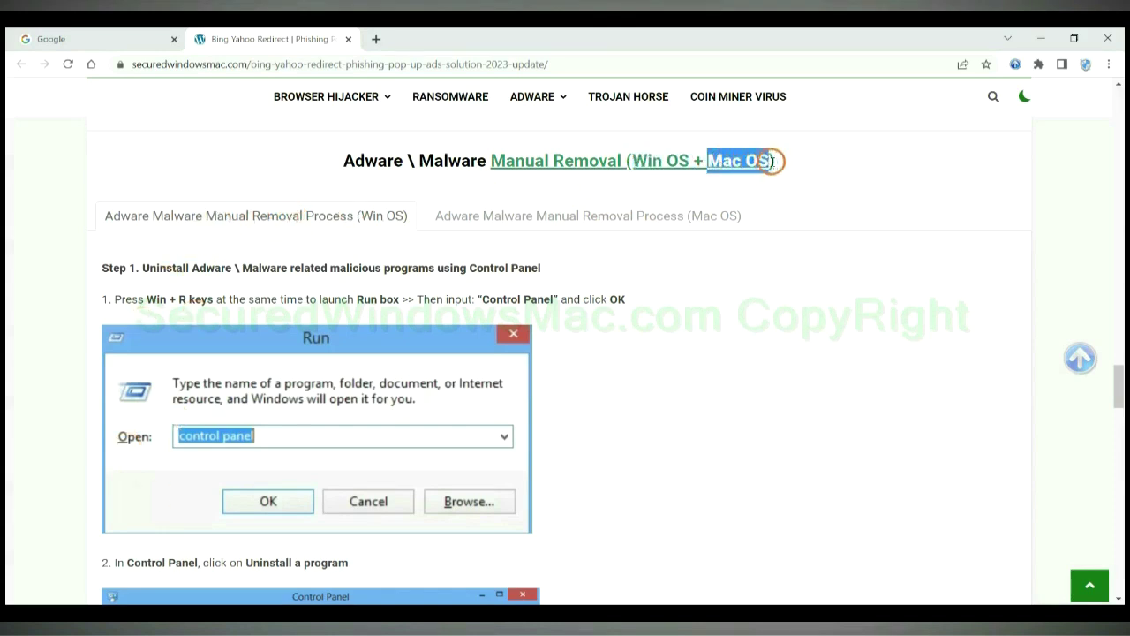
pyautogui.click(577, 214)
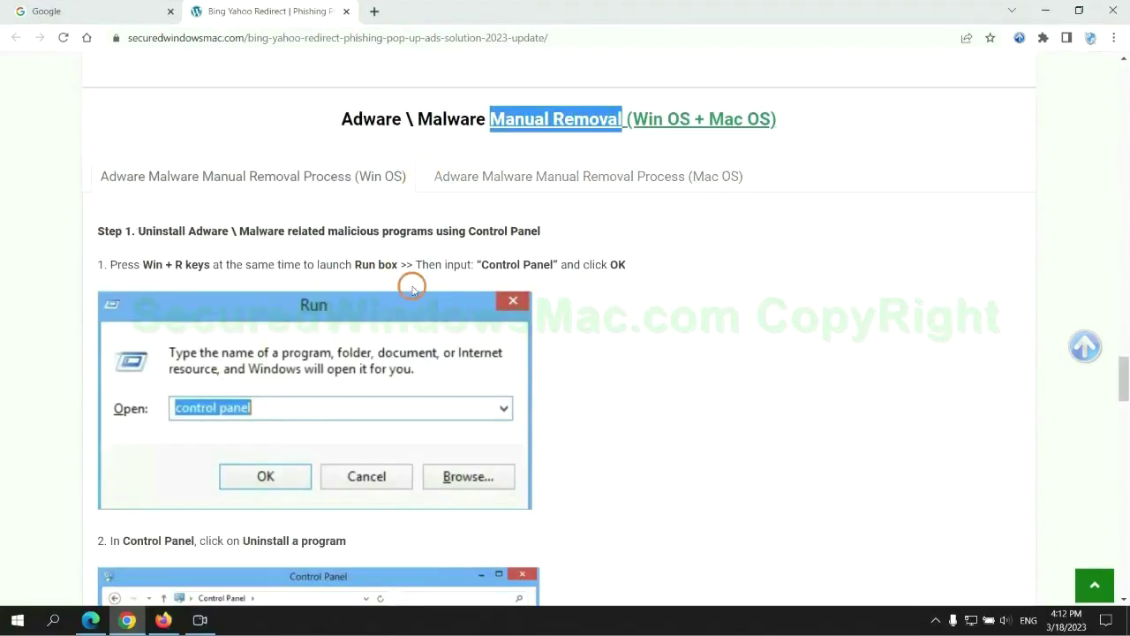
# Bring the Windows Step 1 on uninstalling programs through Control Panel into view
pyautogui.scroll(2, 412, 285)
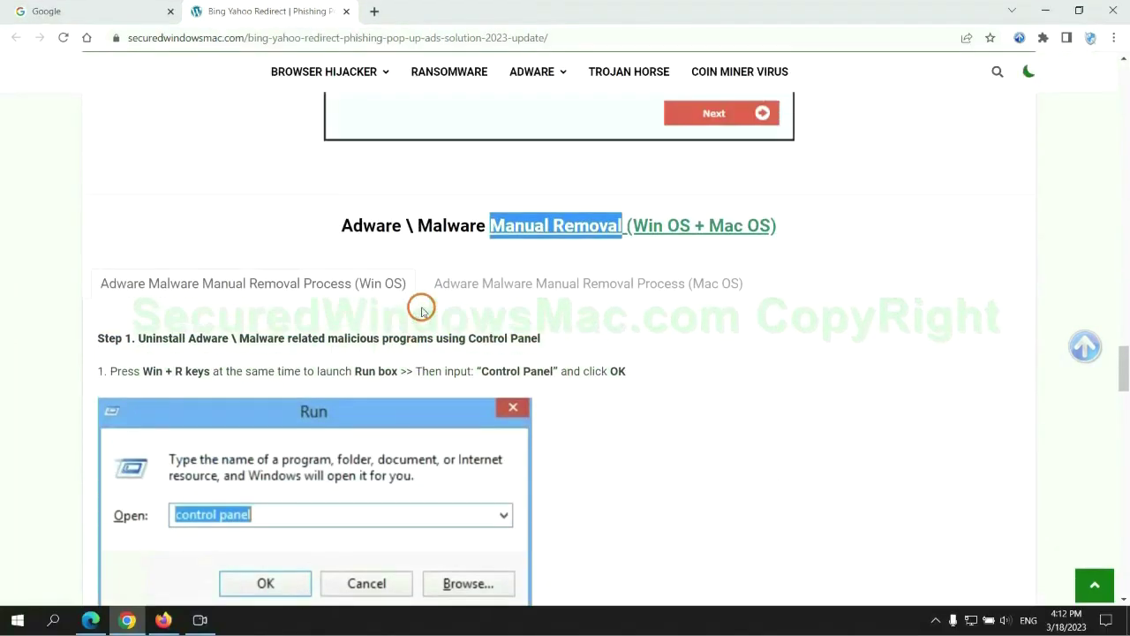
pyautogui.scroll(-2, 339, 285)
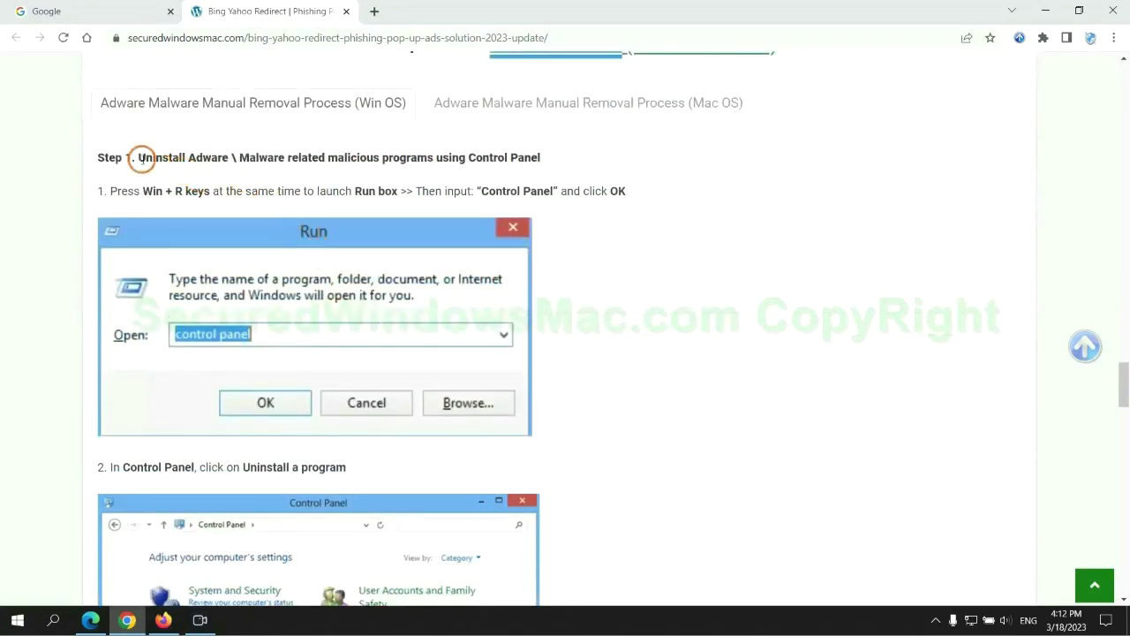
pyautogui.moveTo(141, 159); pyautogui.dragTo(434, 159)
pyautogui.click(752, 231)
pyautogui.scroll(-2, 704, 232)
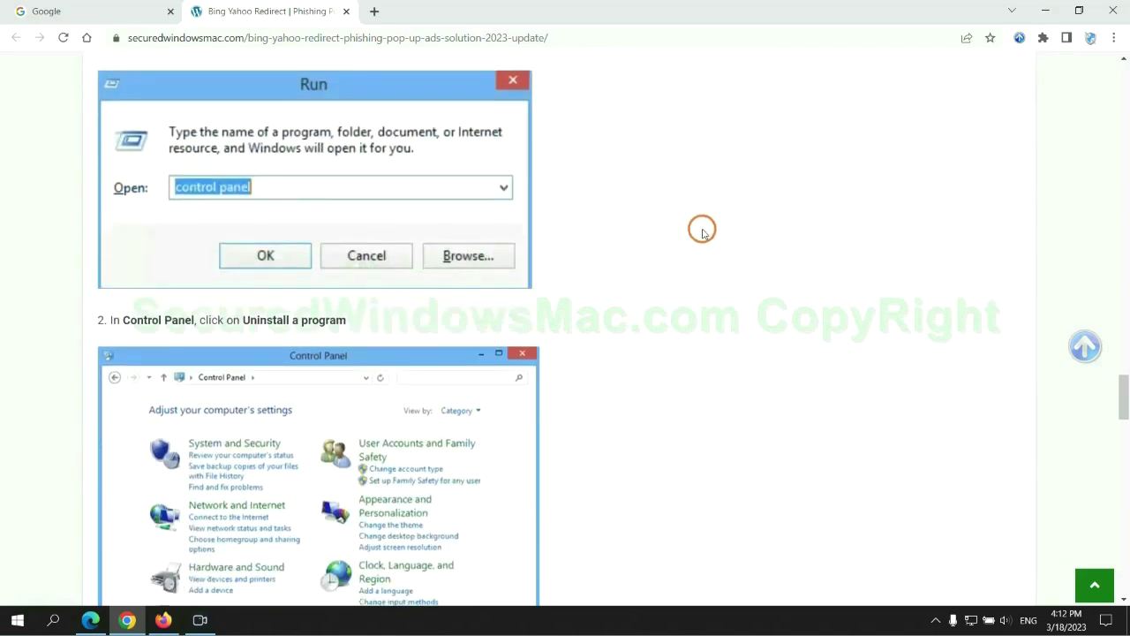
# Launch Control Panel from Run, open Programs and Features, check Lantern's uninstall option, then close it
pyautogui.press('super+r')
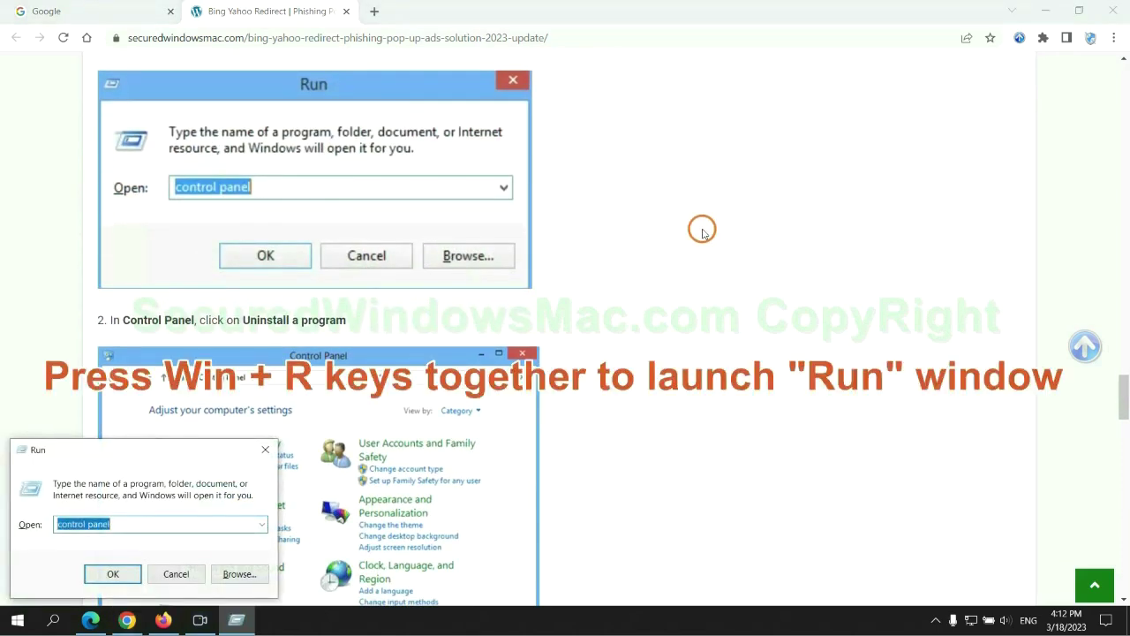
pyautogui.write('control')
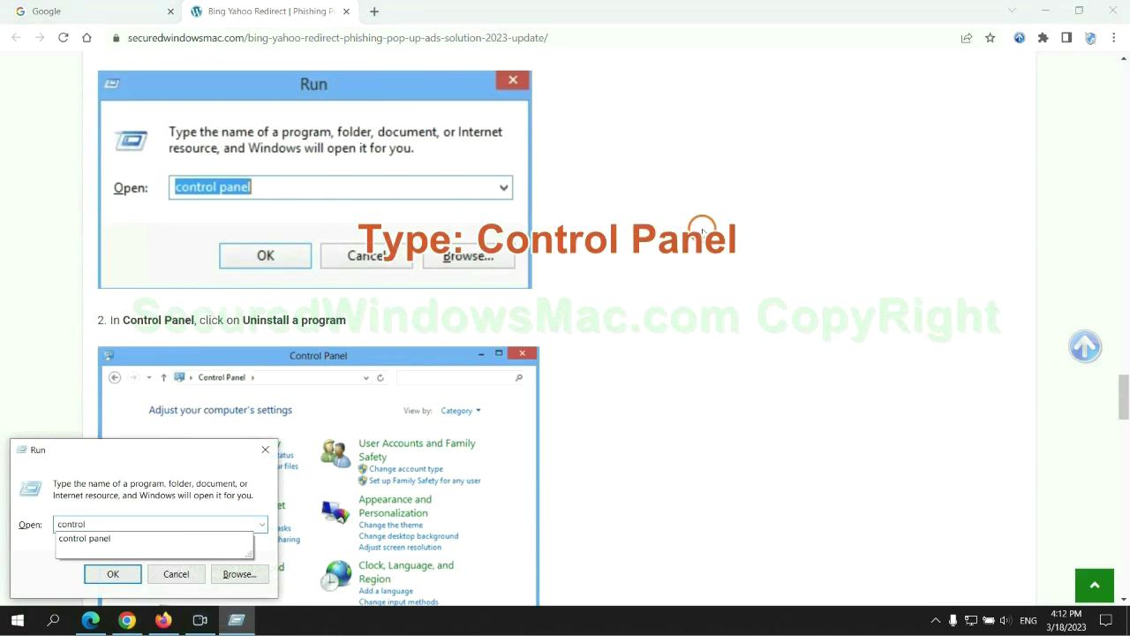
pyautogui.write(' panel')
pyautogui.press('Return')
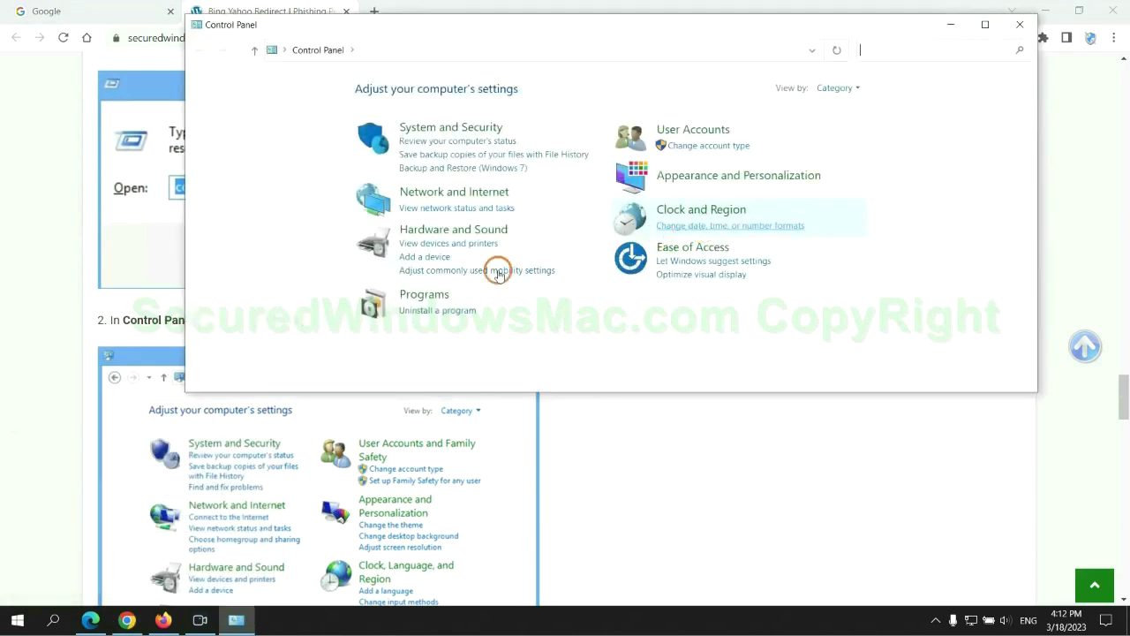
pyautogui.click(446, 310)
pyautogui.rightClick(395, 210)
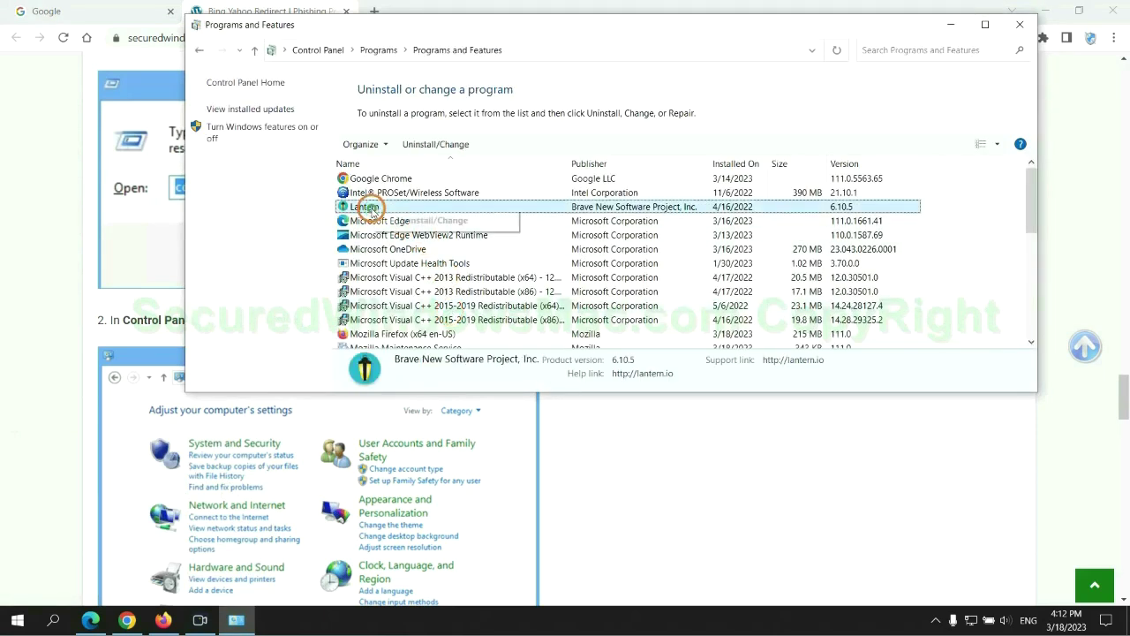
pyautogui.click(1020, 25)
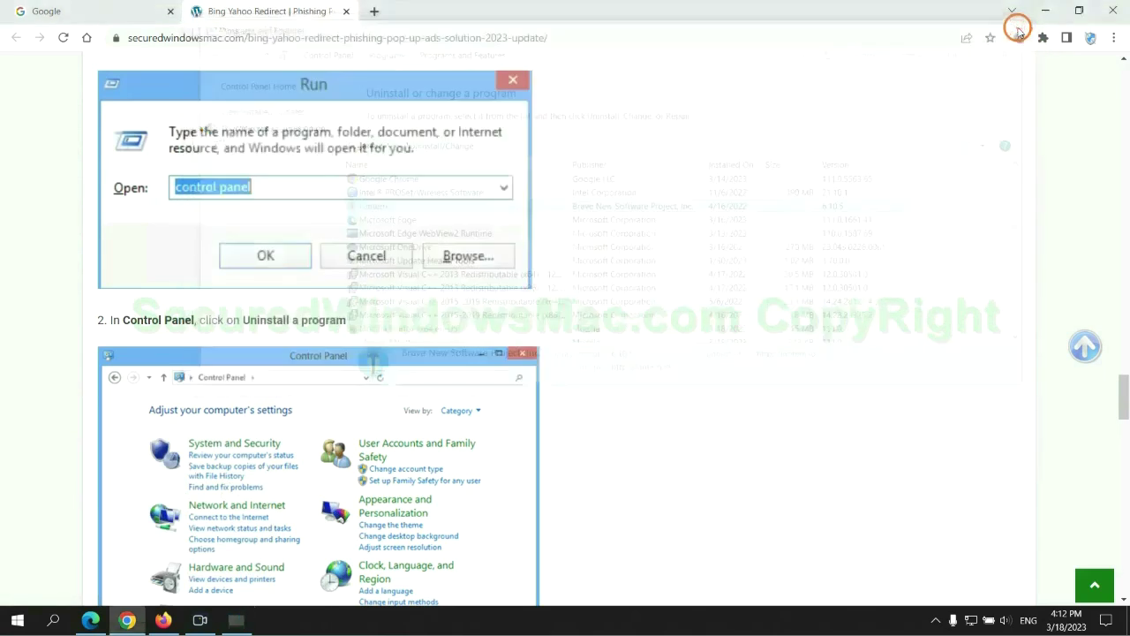
# Scroll the guide to Step 2 on malicious extensions, then switch to Microsoft Edge
pyautogui.scroll(-5, 332, 378)
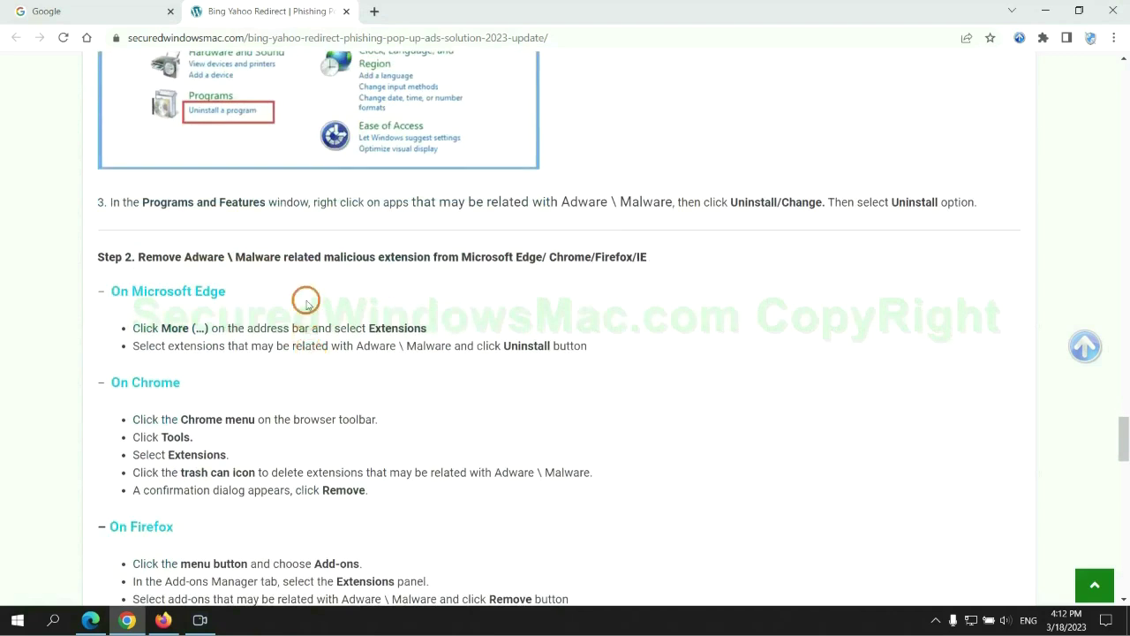
pyautogui.moveTo(320, 257); pyautogui.dragTo(436, 259)
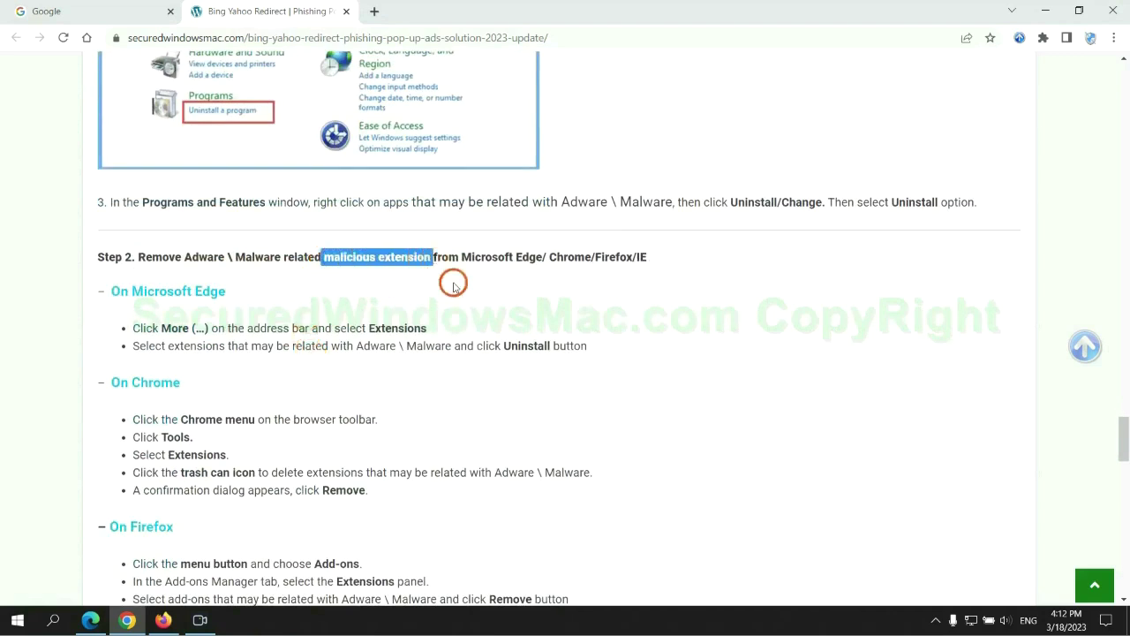
pyautogui.click(452, 283)
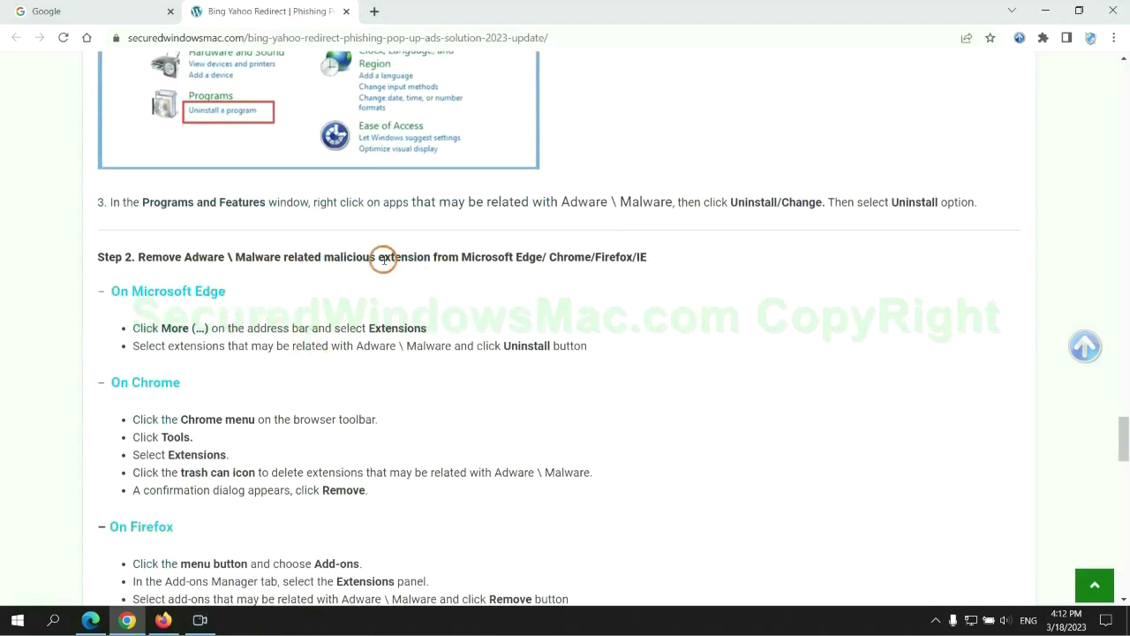
pyautogui.click(90, 619)
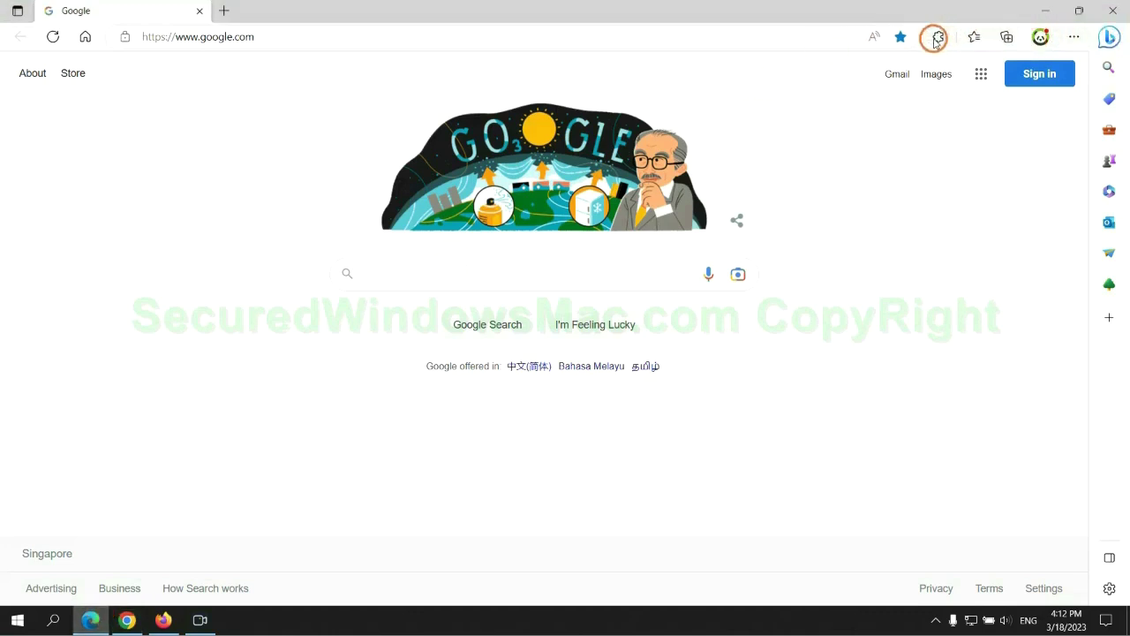
# Remove McAfee WebAdvisor from Edge's Manage extensions page and close that tab
pyautogui.click(936, 40)
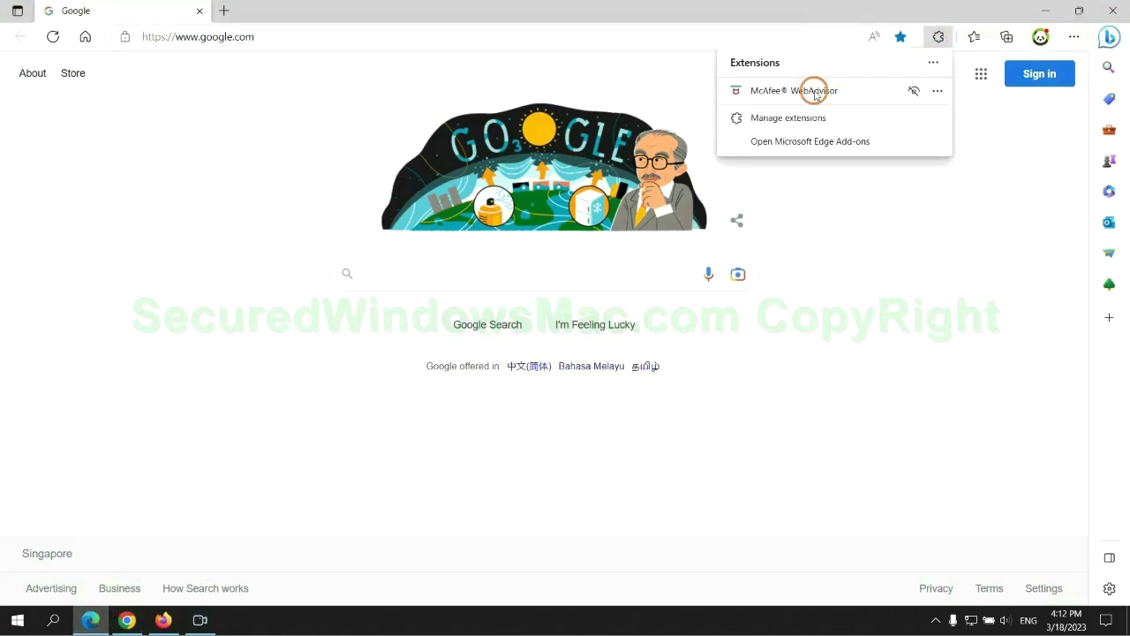
pyautogui.click(783, 117)
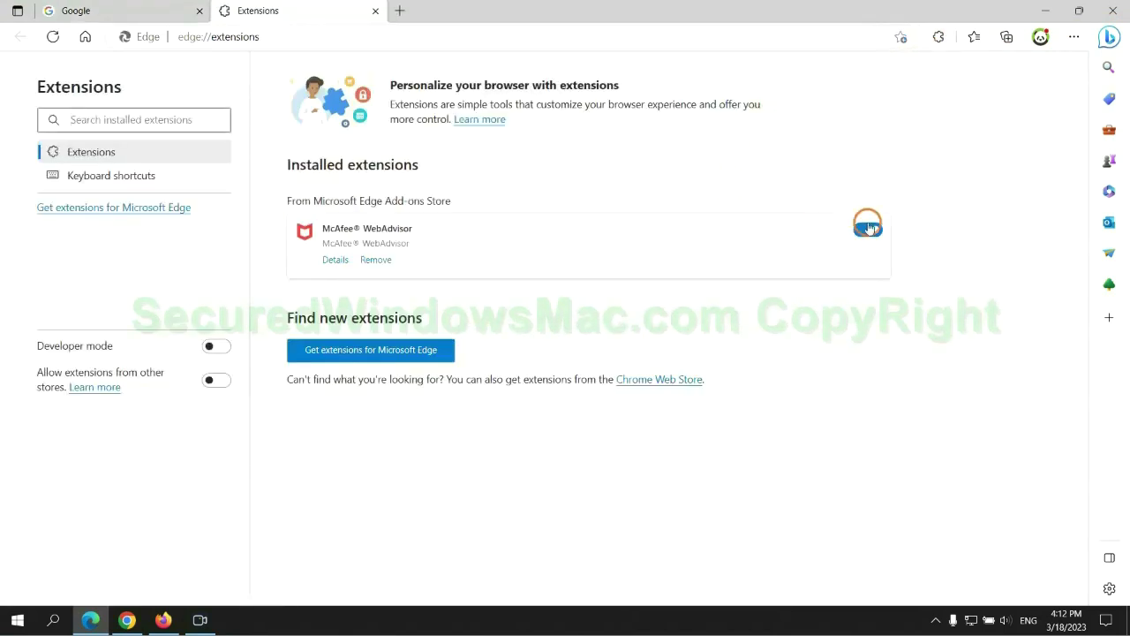
pyautogui.click(376, 261)
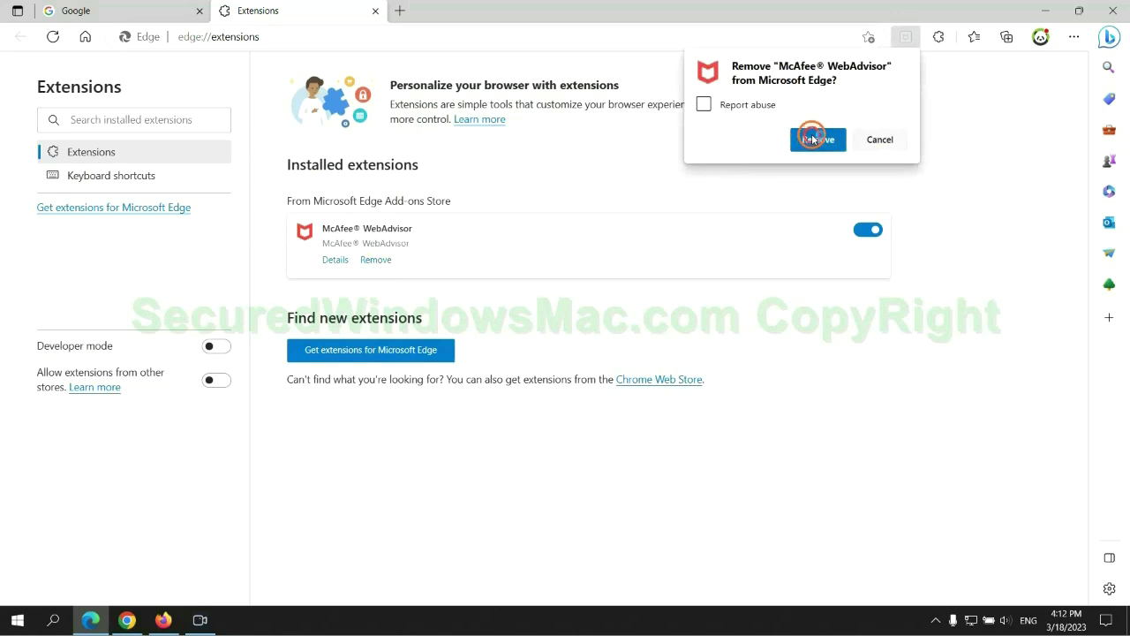
pyautogui.click(814, 140)
pyautogui.click(375, 12)
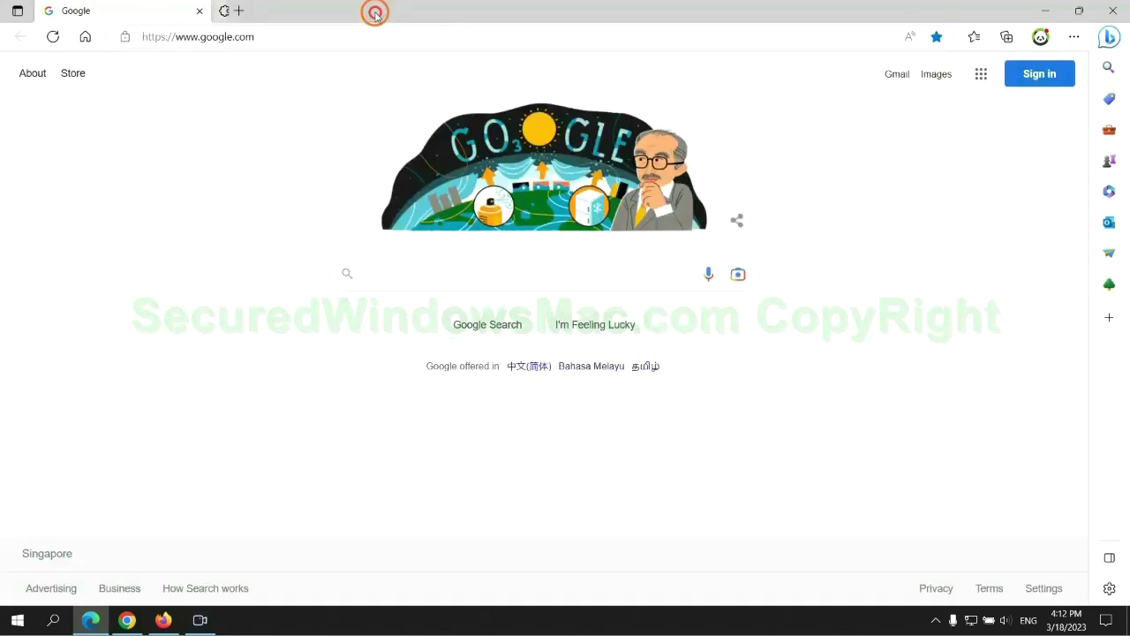
# Return to Chrome, remove the Ecosia extension, and close its farewell tab
pyautogui.click(128, 620)
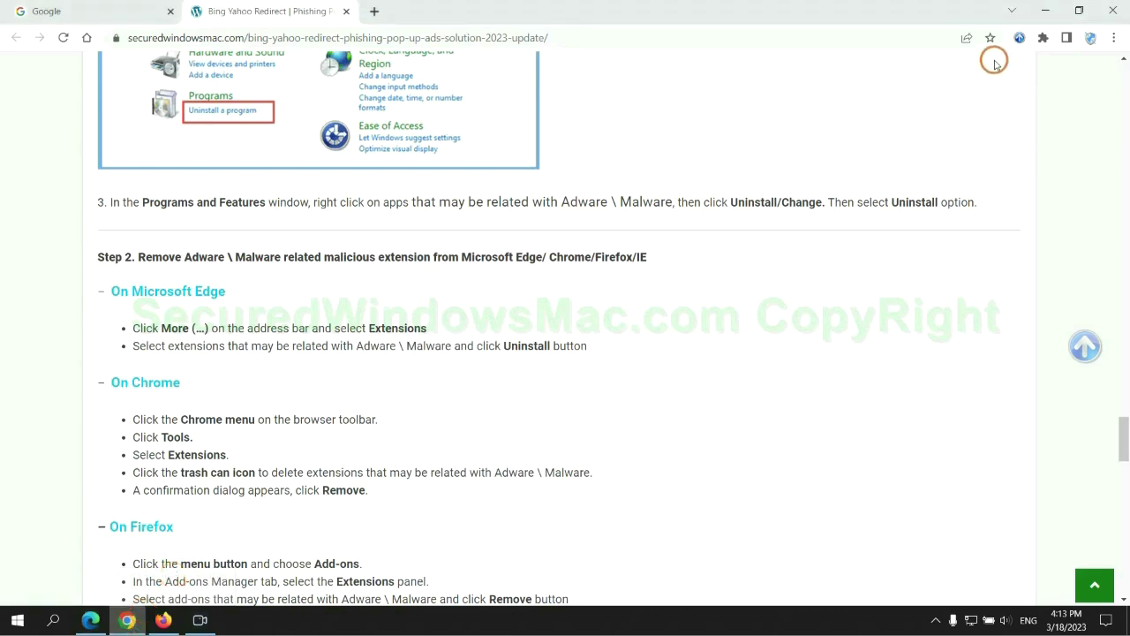
pyautogui.click(1043, 37)
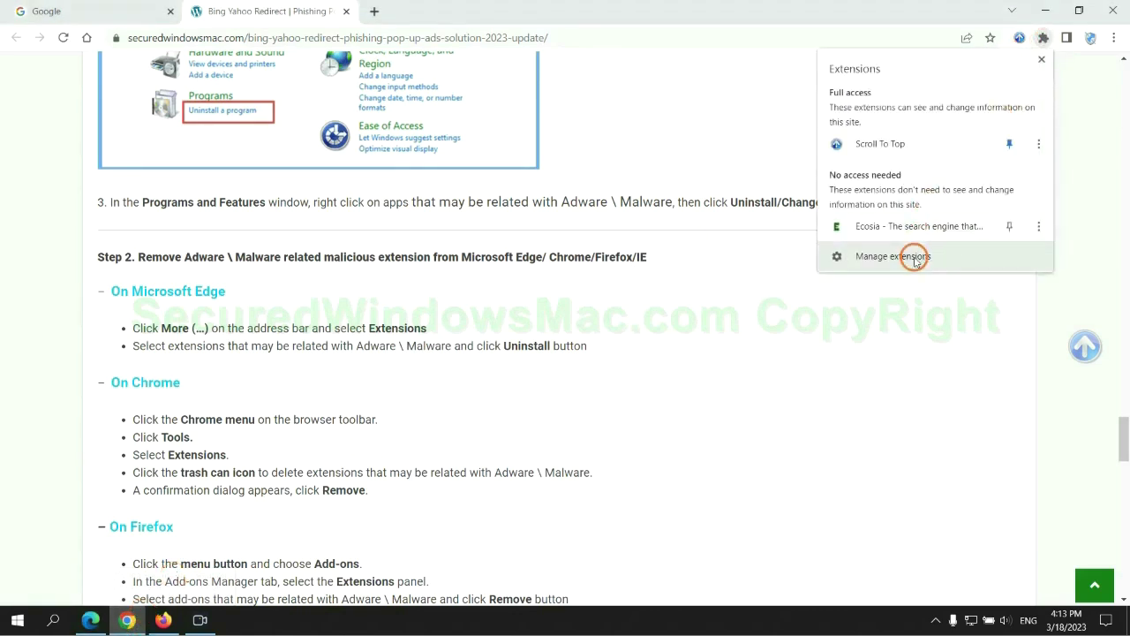
pyautogui.click(915, 258)
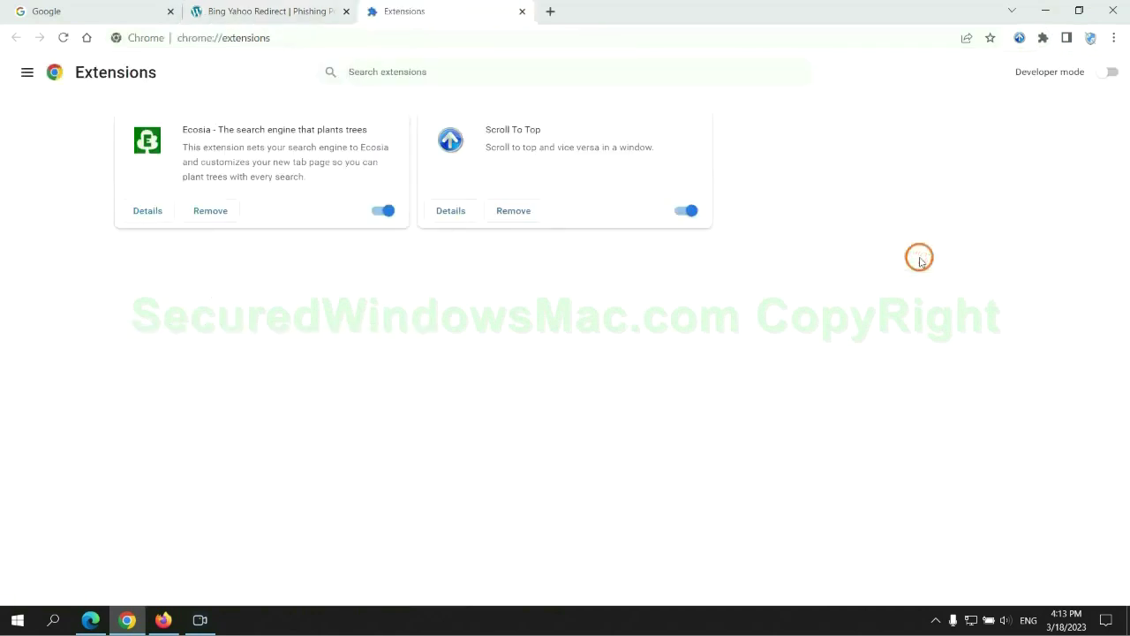
pyautogui.click(211, 208)
pyautogui.click(938, 156)
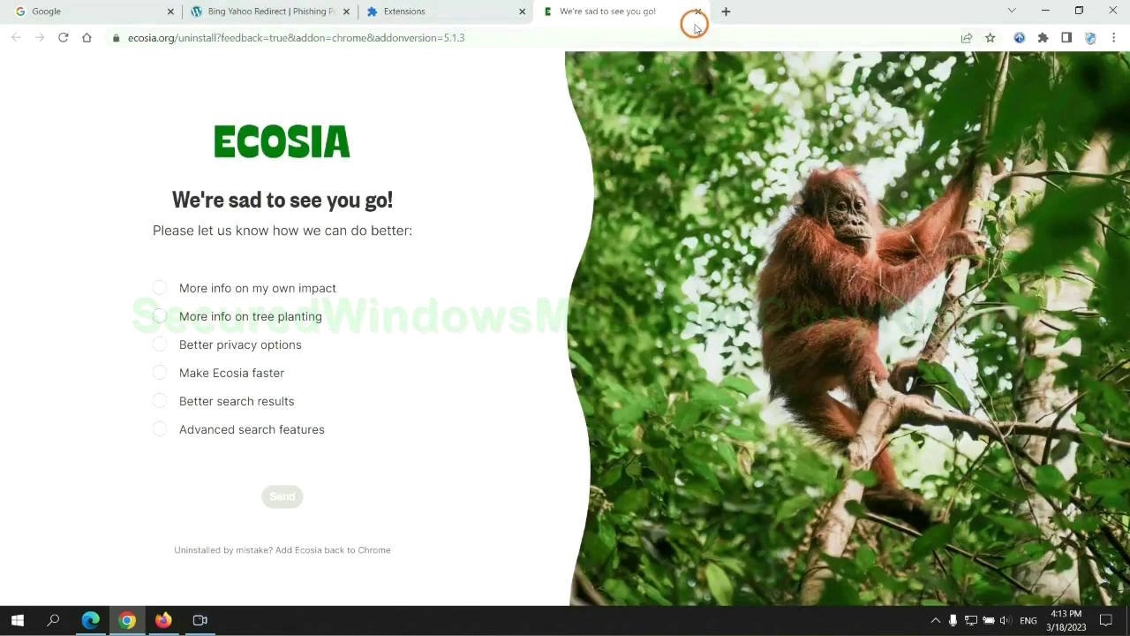
pyautogui.click(697, 11)
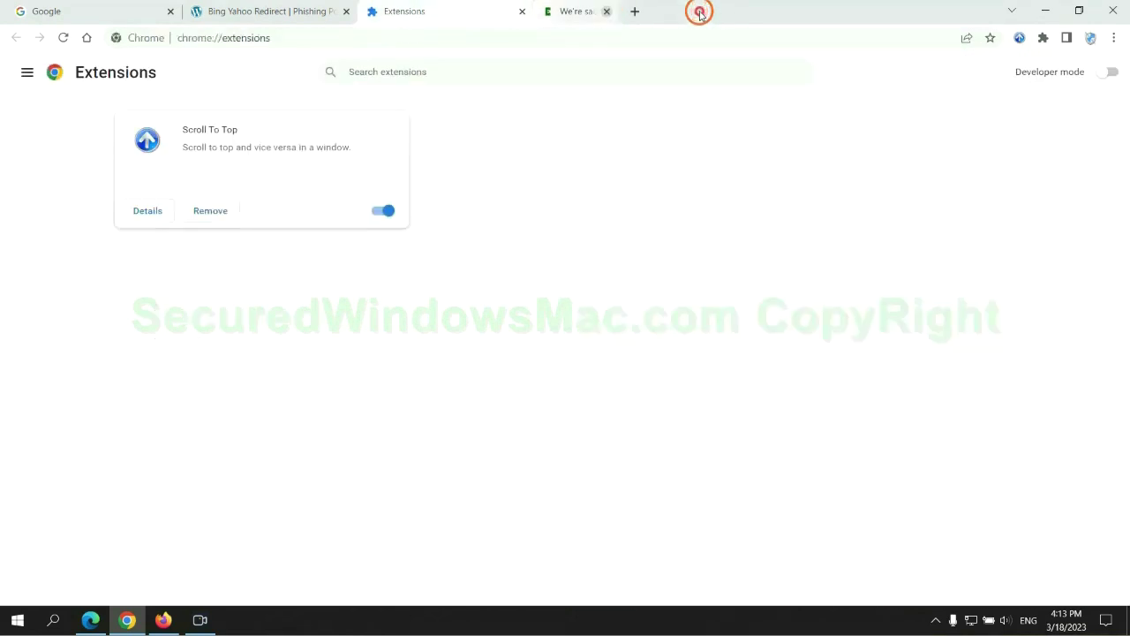
# Switch to Firefox and remove Enhancer for YouTube from the add-ons manager
pyautogui.click(164, 620)
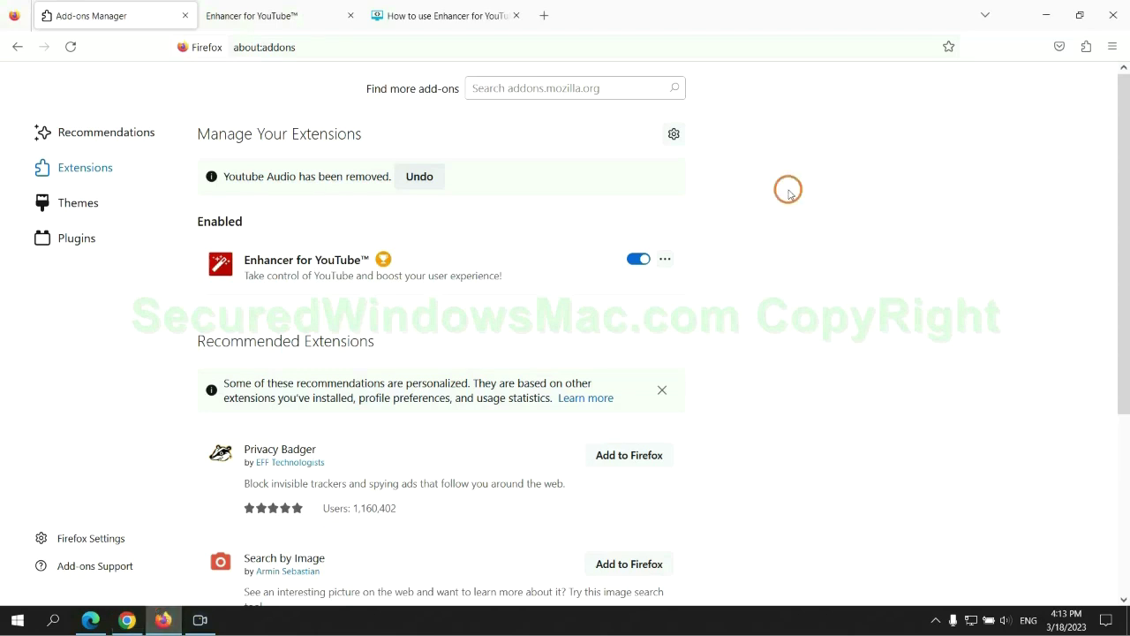
pyautogui.click(1084, 49)
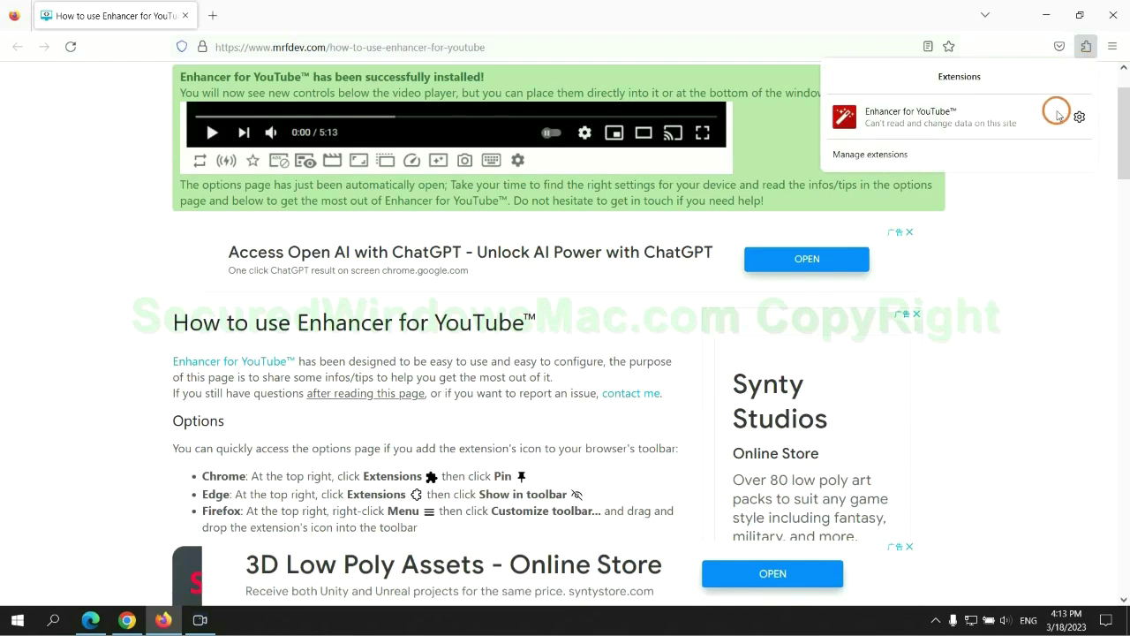
pyautogui.click(974, 150)
pyautogui.click(665, 215)
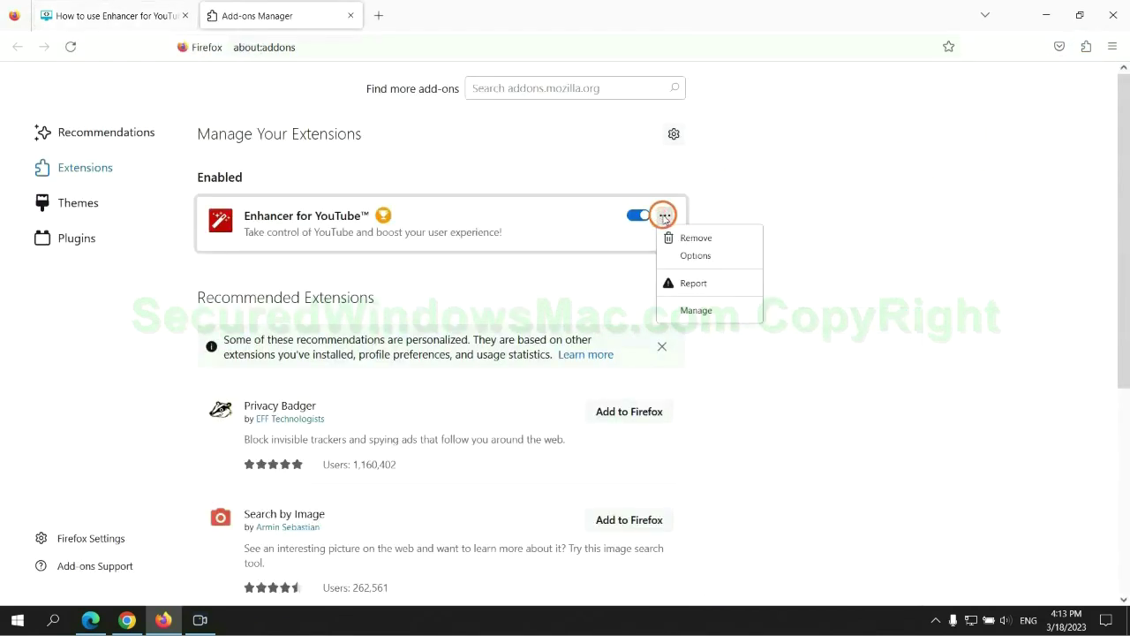
pyautogui.click(695, 238)
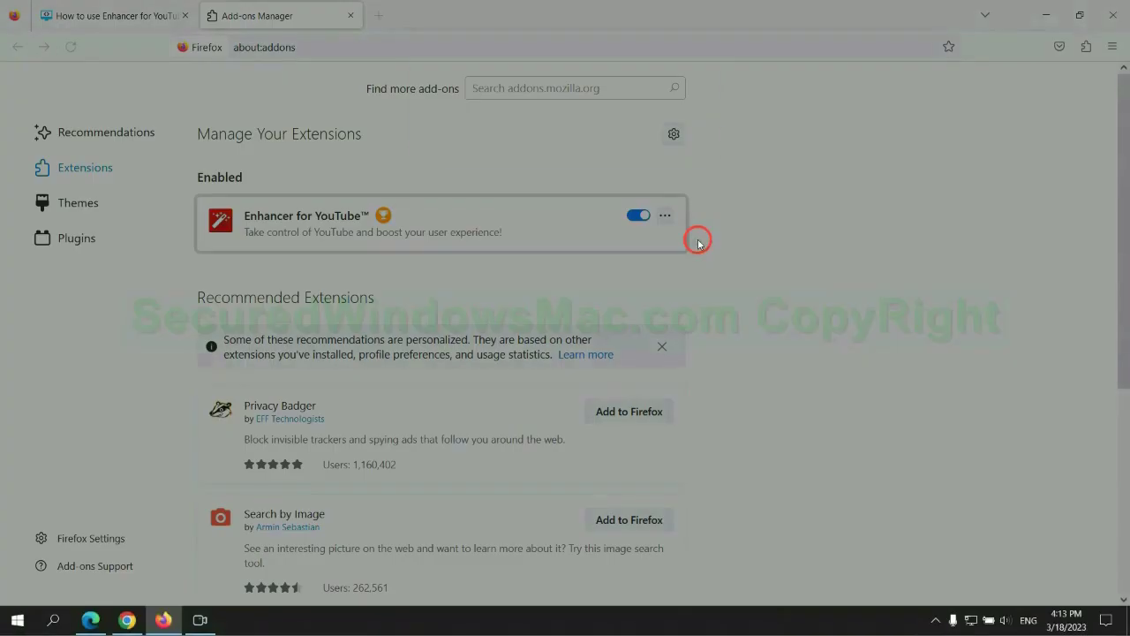
pyautogui.click(630, 142)
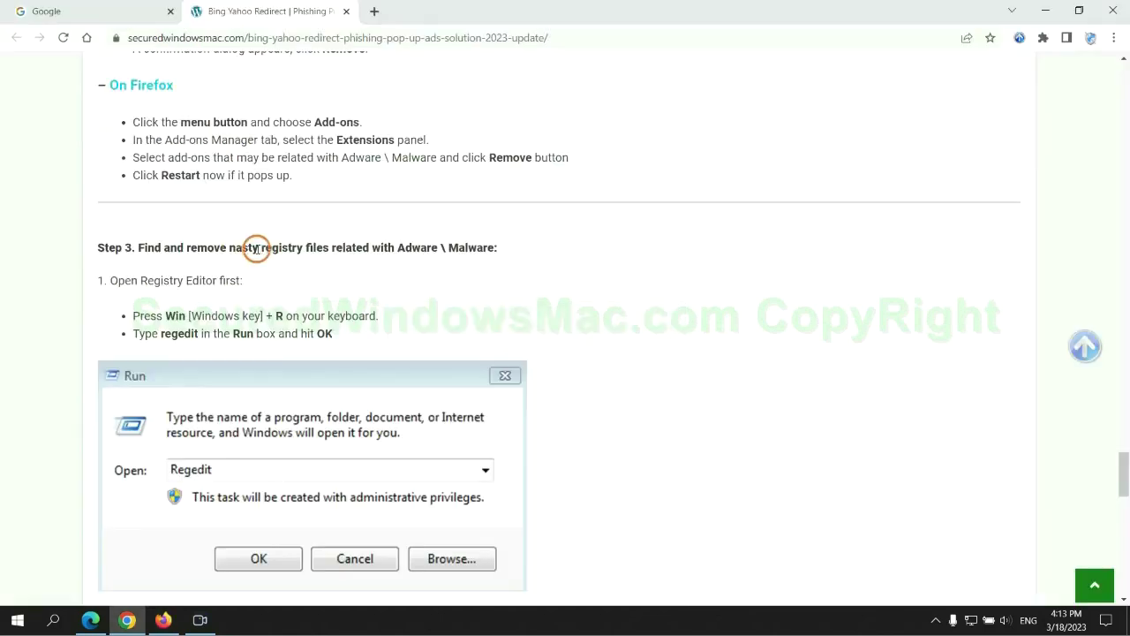
# Scroll the guide to Step 3's registry-cleaning instructions
pyautogui.moveTo(260, 248); pyautogui.dragTo(327, 278)
pyautogui.click(327, 277)
pyautogui.scroll(-2, 292, 227)
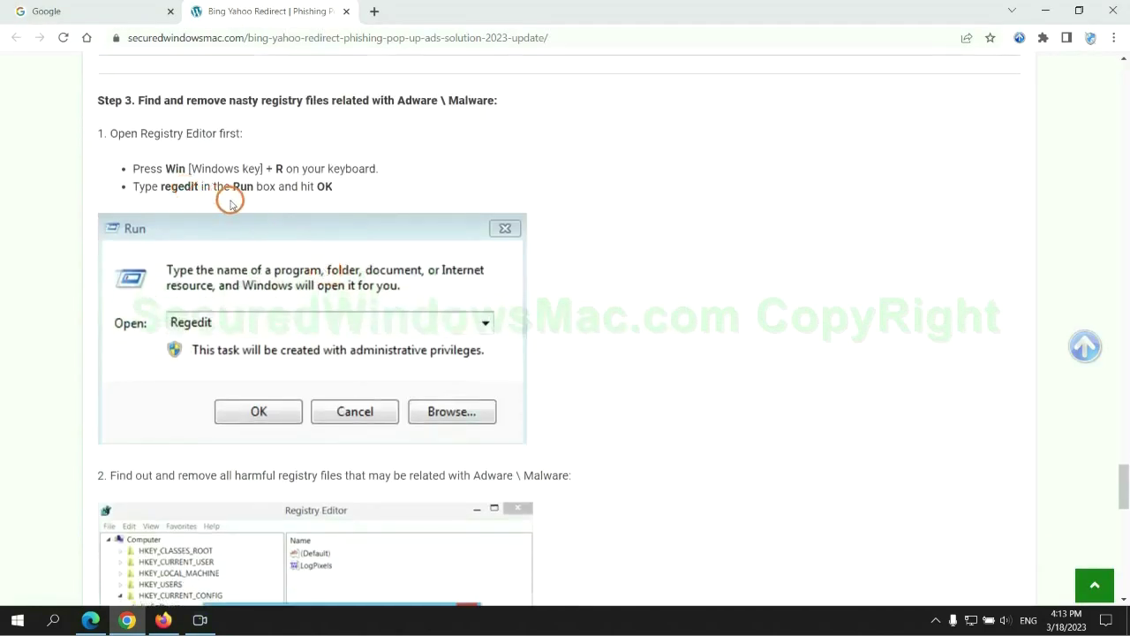
# Launch the Registry Editor by running regedit from the Run box
pyautogui.press('super+r')
pyautogui.write('r')
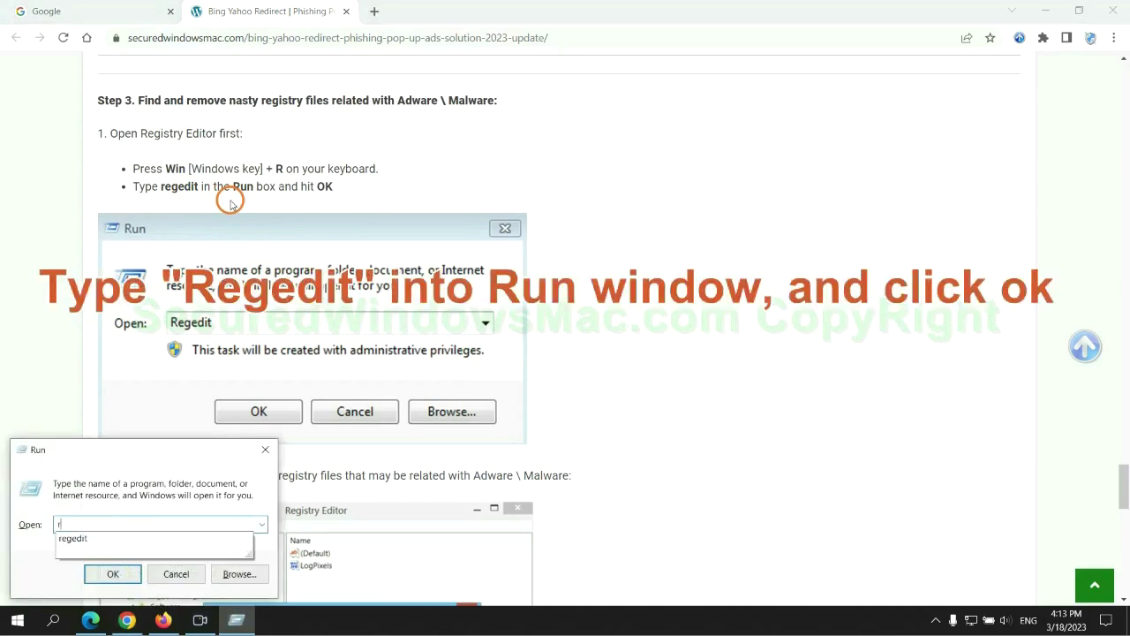
pyautogui.write('egedit')
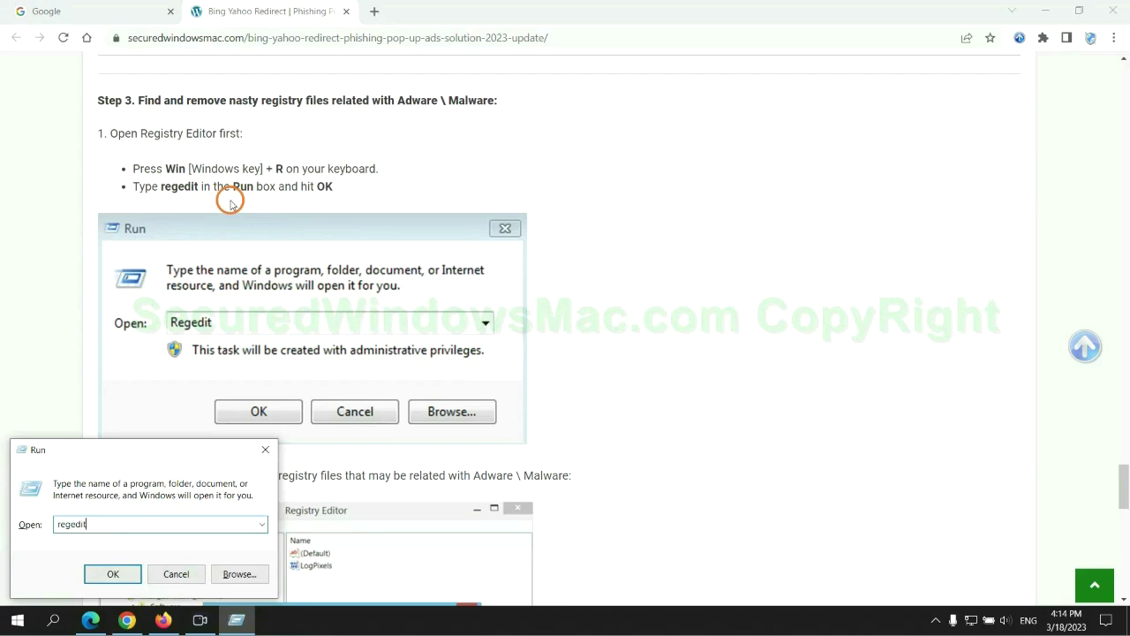
pyautogui.press('Return')
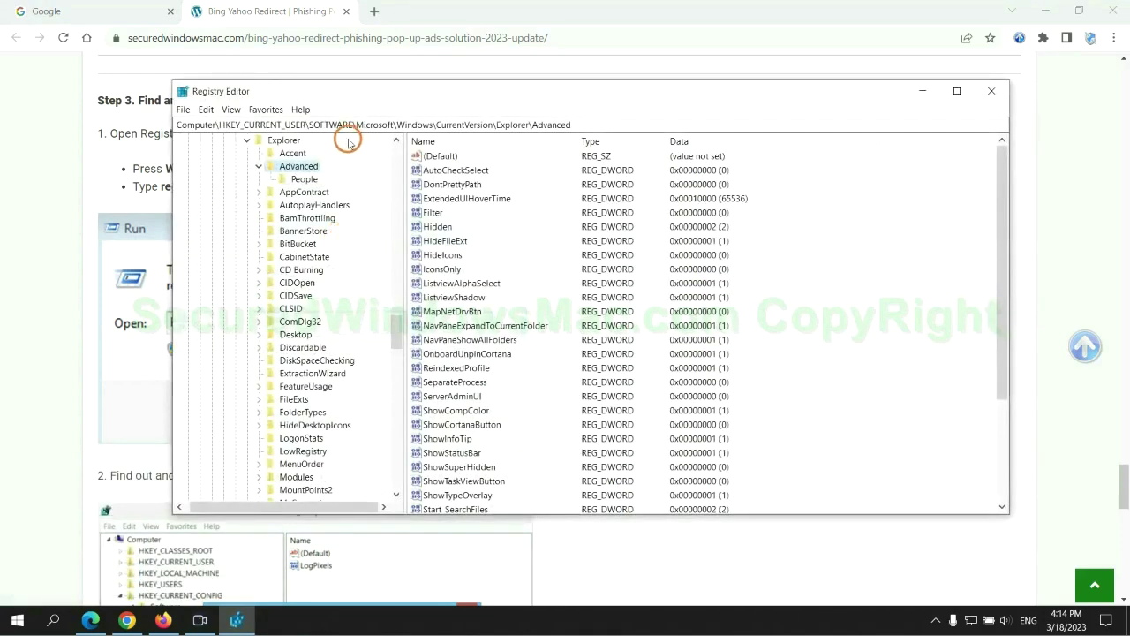
# Search the registry for 'App' and bring up Modify/Delete/Rename for the StoreAppsOnTaskbar value
pyautogui.click(205, 110)
pyautogui.click(243, 210)
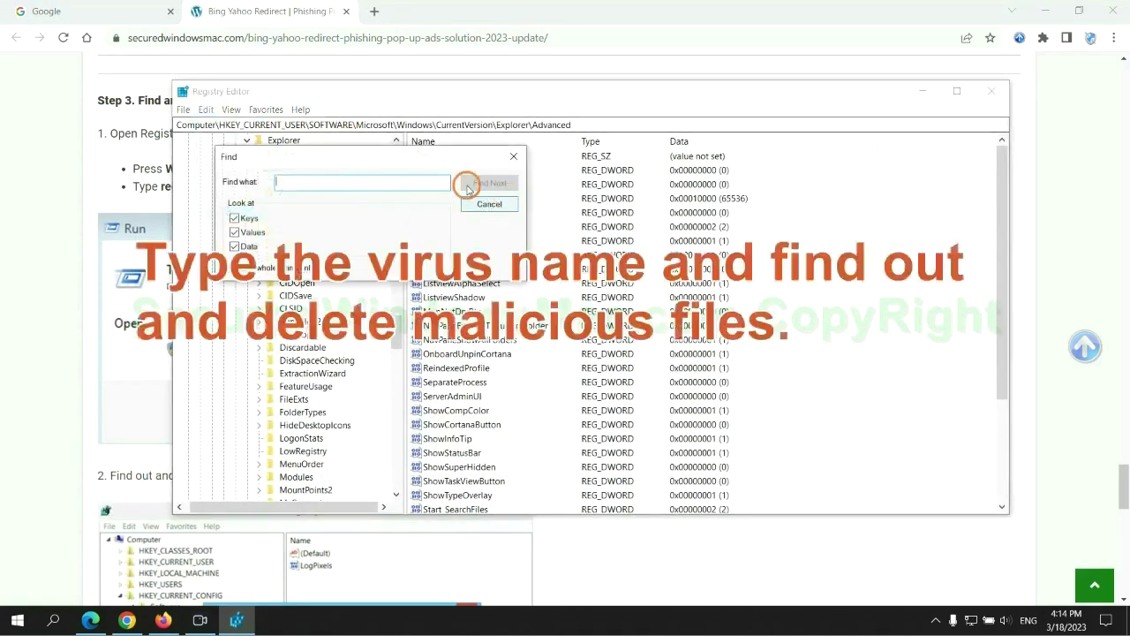
pyautogui.write('Apps')
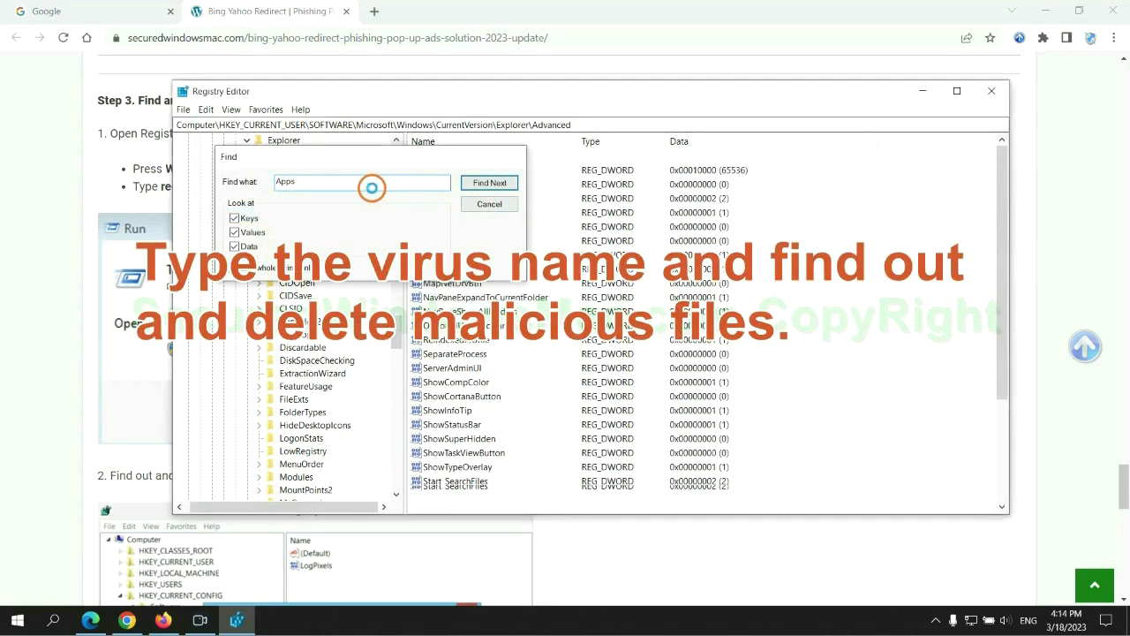
pyautogui.press('Return')
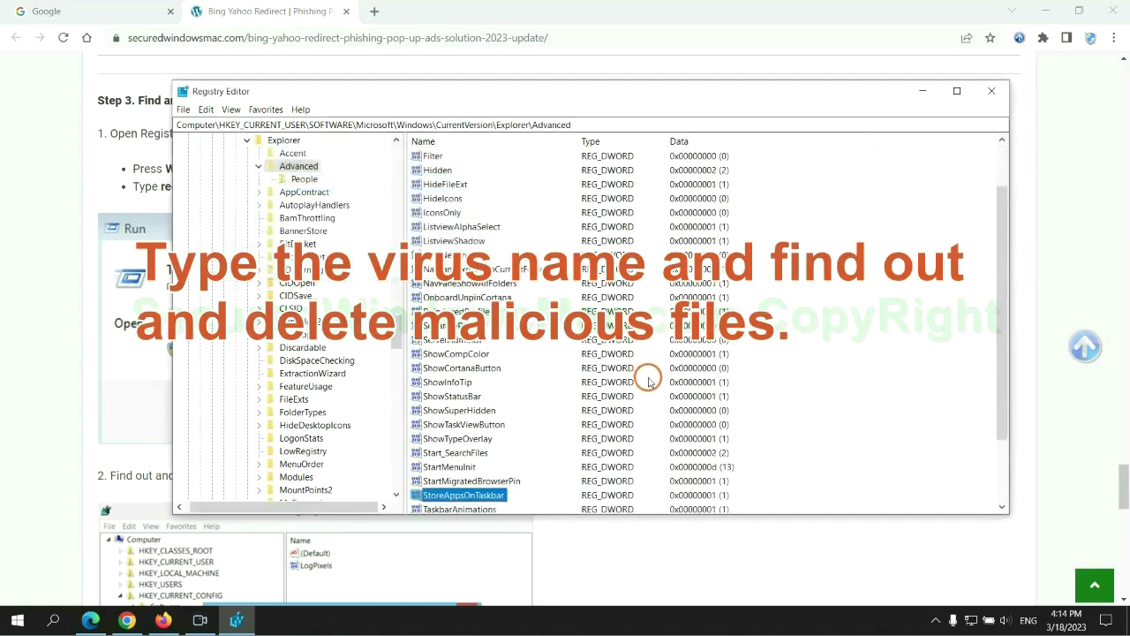
pyautogui.scroll(-2, 649, 380)
pyautogui.rightClick(503, 412)
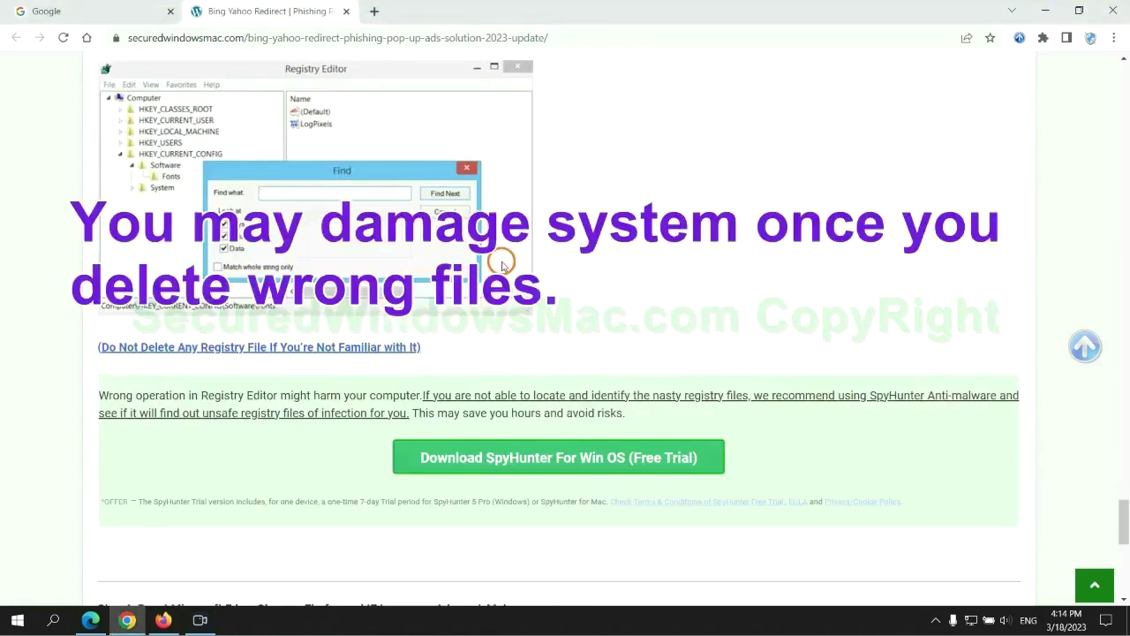
# Scroll the guide to the Step 4 browser-reset section and briefly highlight the word 'Reset'
pyautogui.scroll(-1, 502, 265)
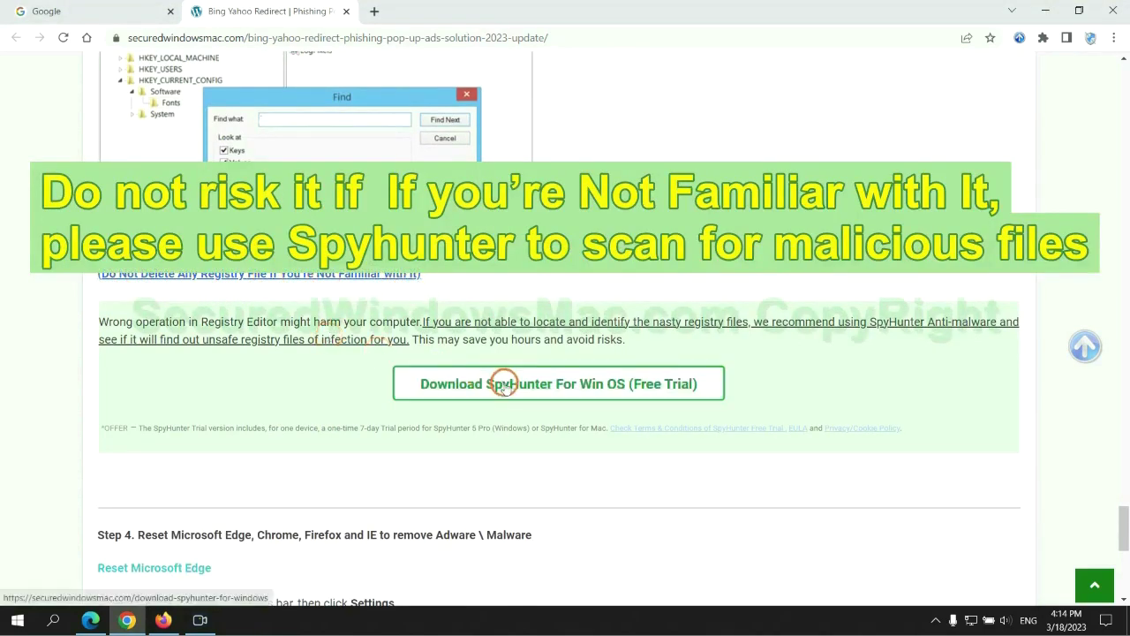
pyautogui.scroll(-5, 504, 384)
pyautogui.doubleClick(152, 93)
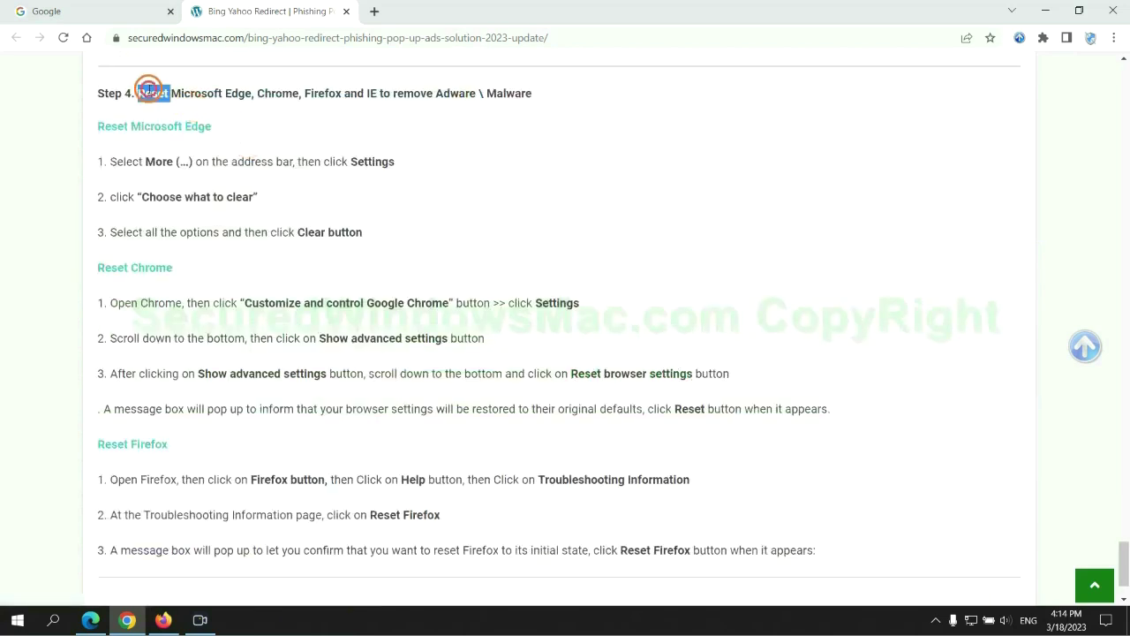
pyautogui.click(459, 115)
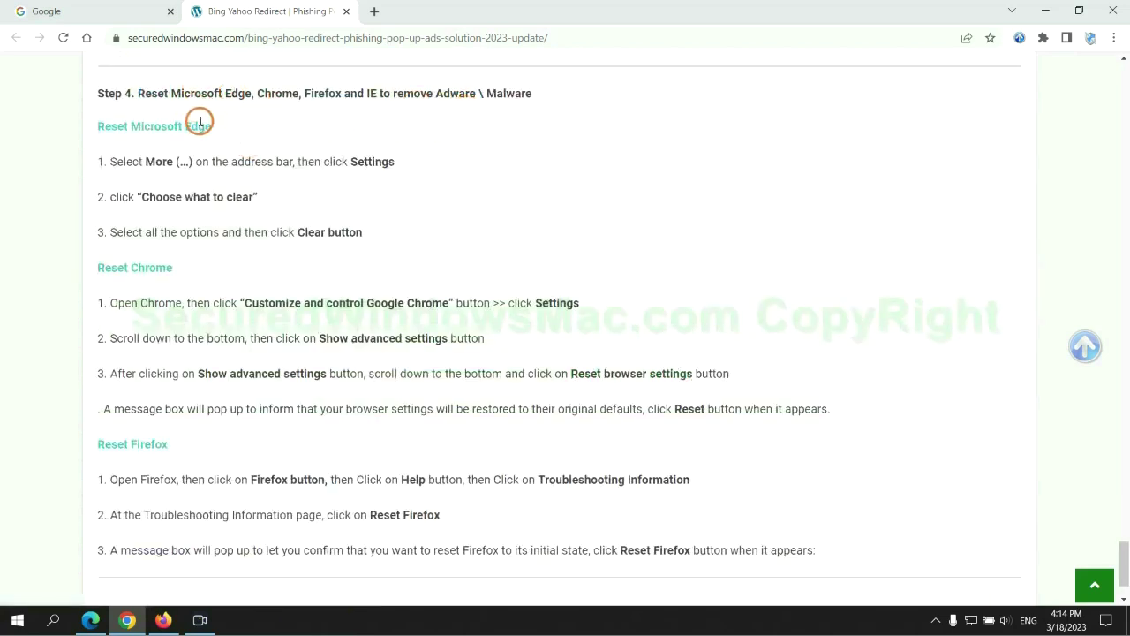
# Open Edge's Privacy, search, and services 'Choose what to clear' options, then return to Chrome
pyautogui.click(85, 618)
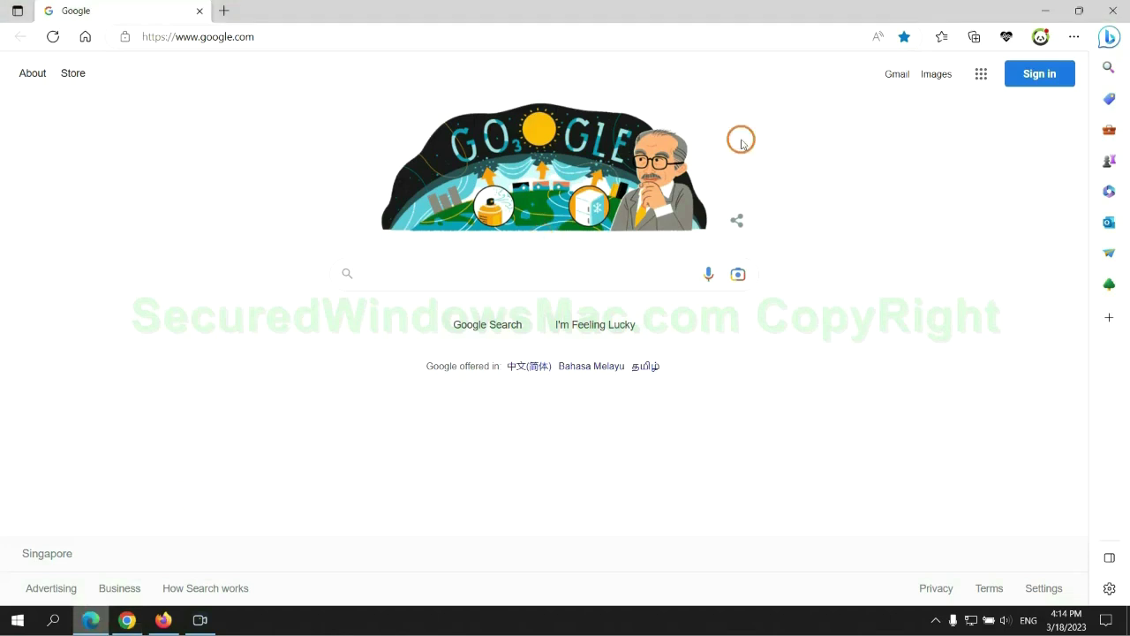
pyautogui.click(1070, 41)
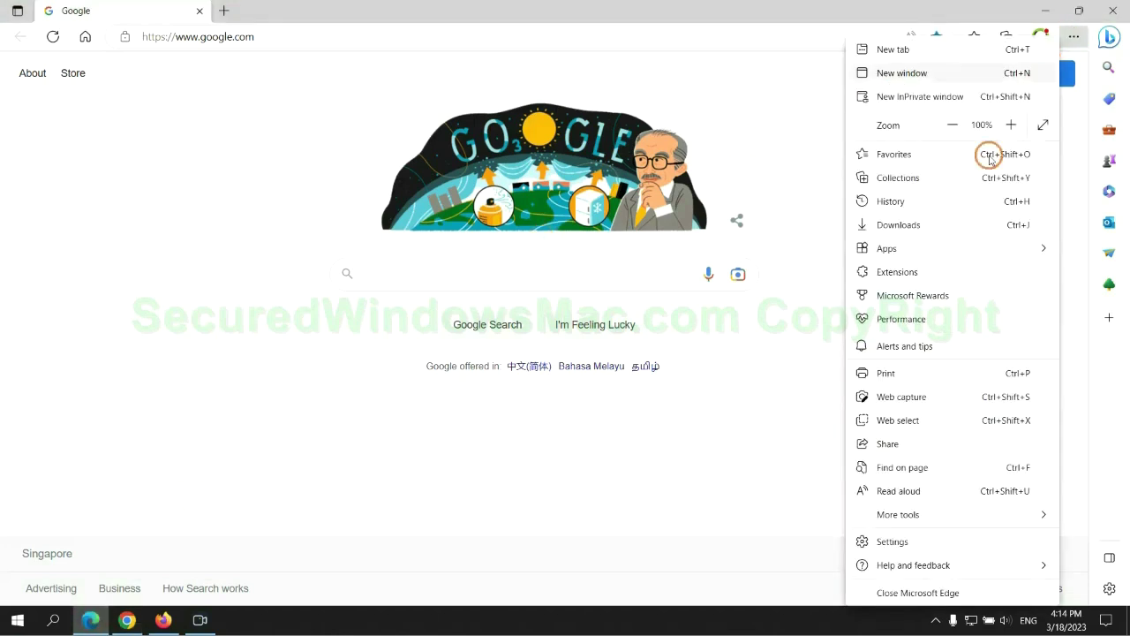
pyautogui.click(887, 545)
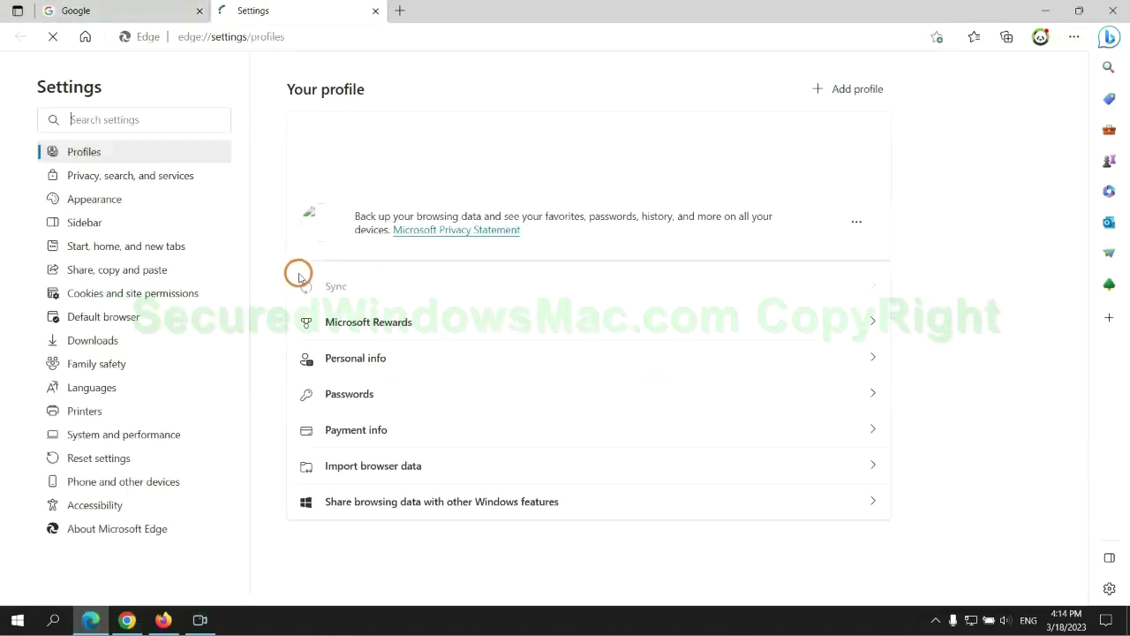
pyautogui.click(186, 181)
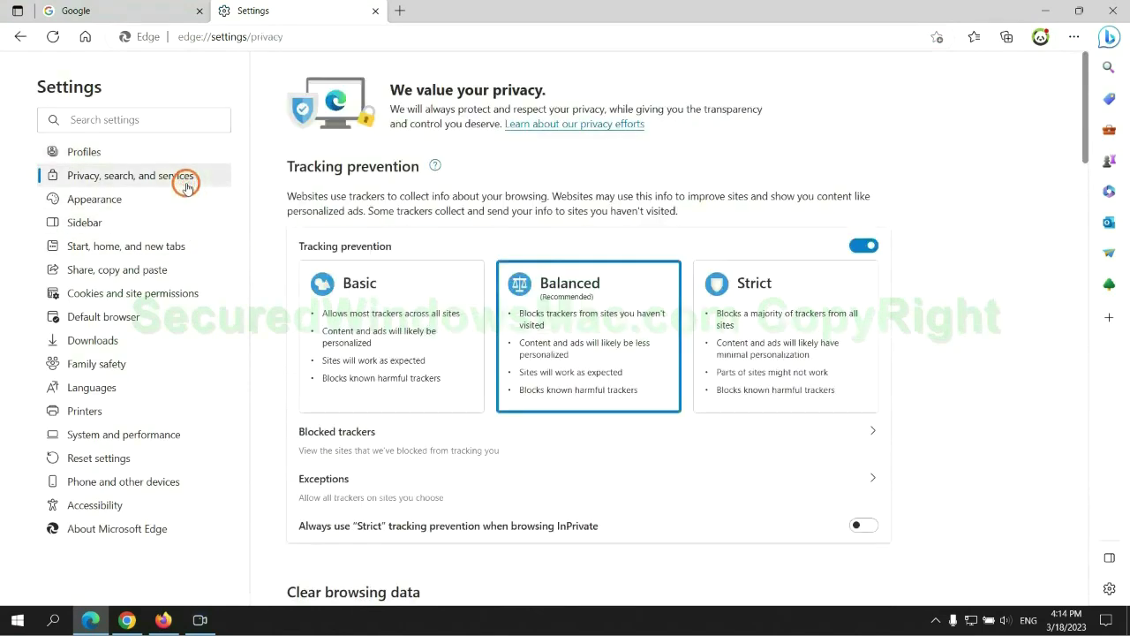
pyautogui.scroll(-3, 1041, 428)
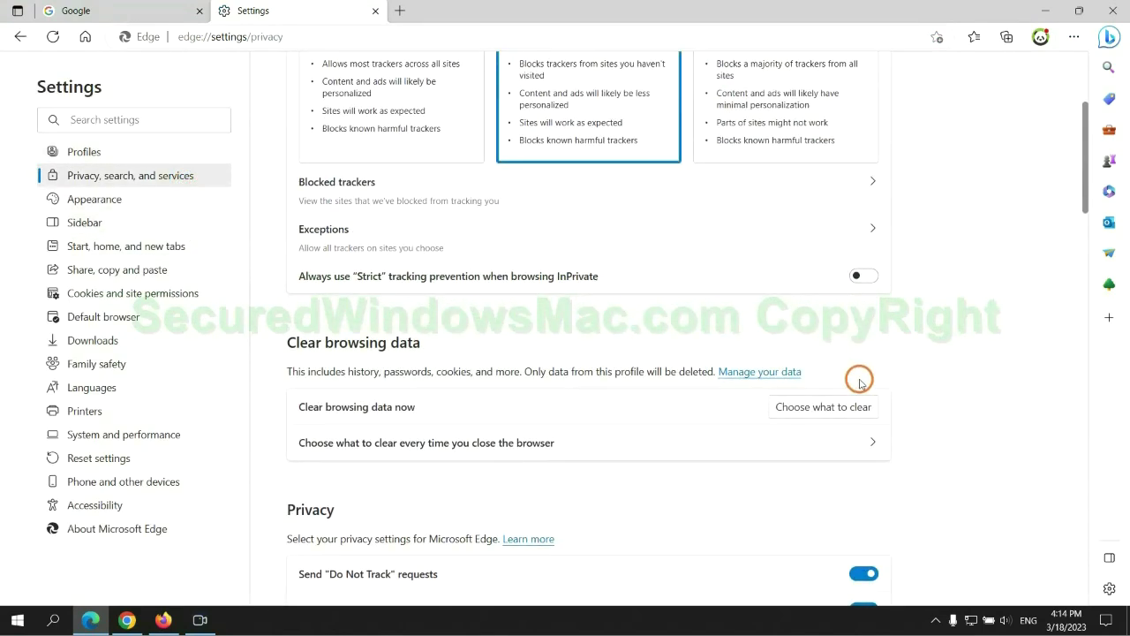
pyautogui.click(839, 409)
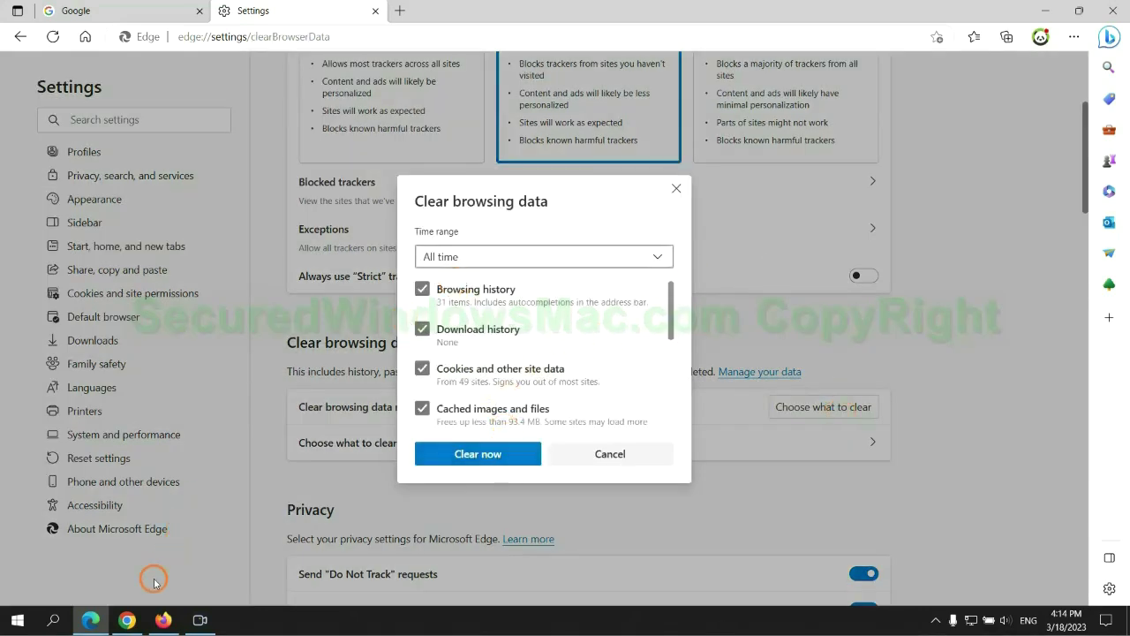
pyautogui.click(127, 620)
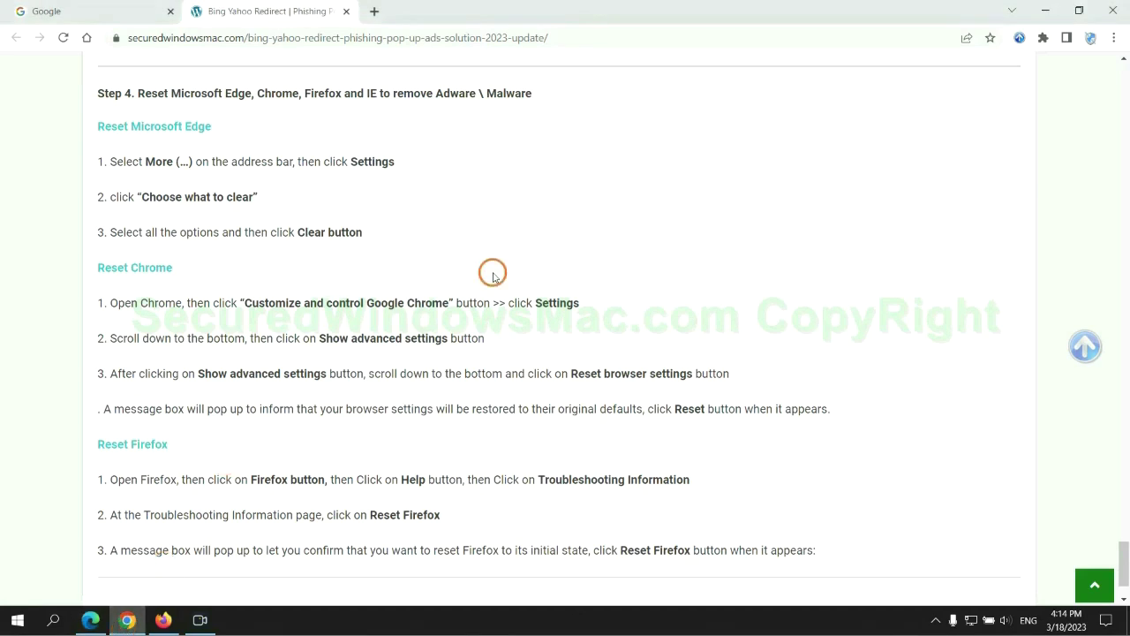
# Search Chrome settings for 'reset' and bring up Restore settings to their original defaults
pyautogui.click(1114, 38)
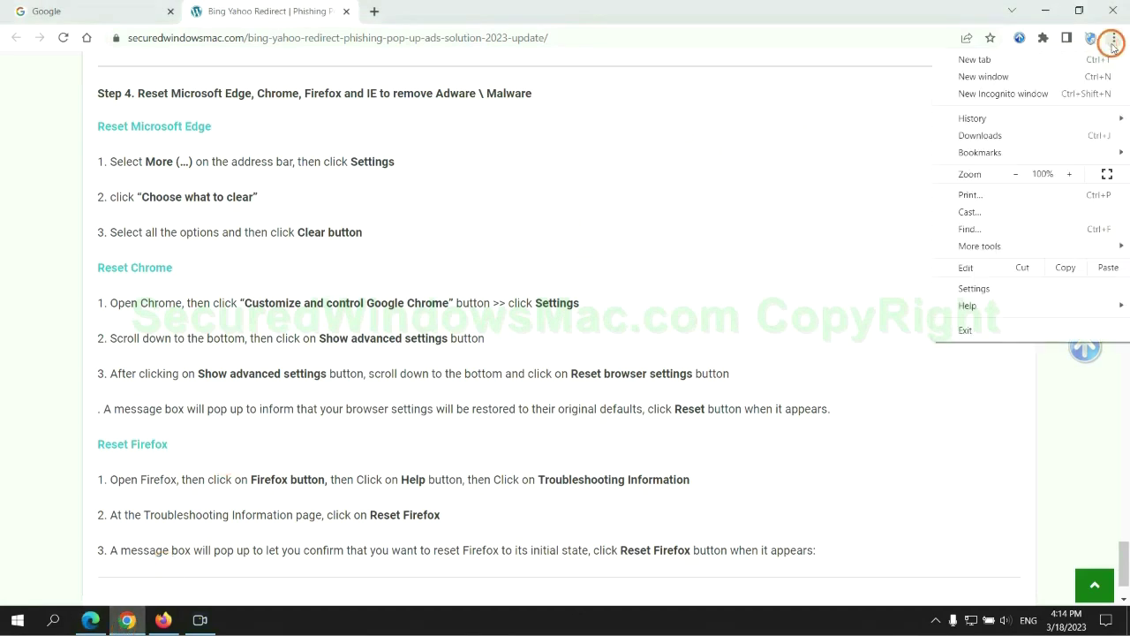
pyautogui.click(980, 288)
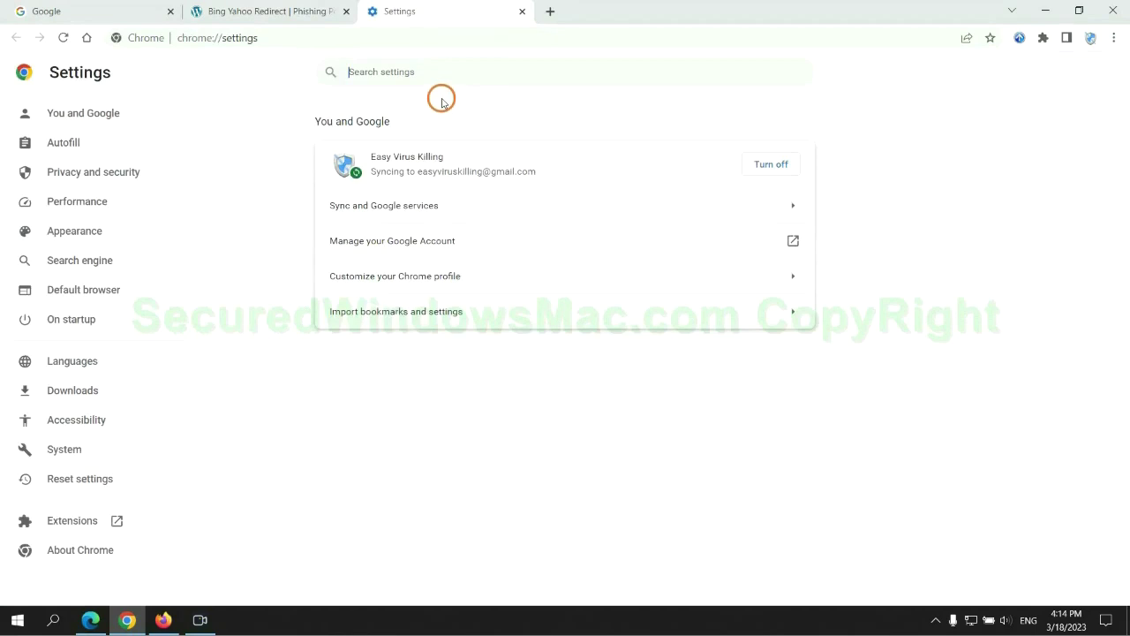
pyautogui.write('reset')
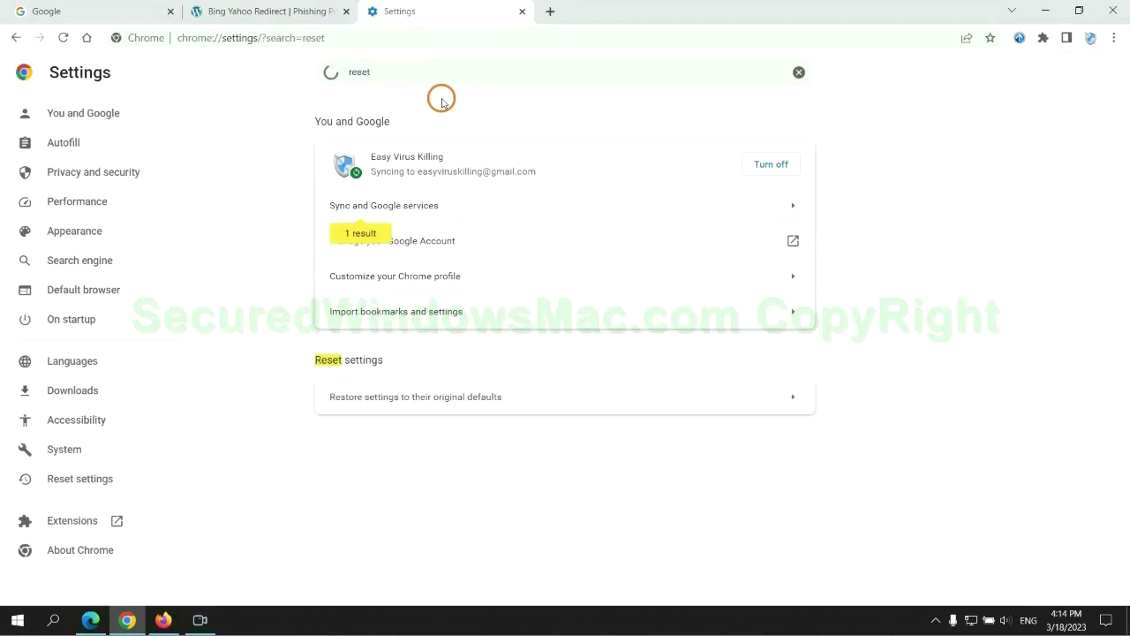
pyautogui.click(592, 393)
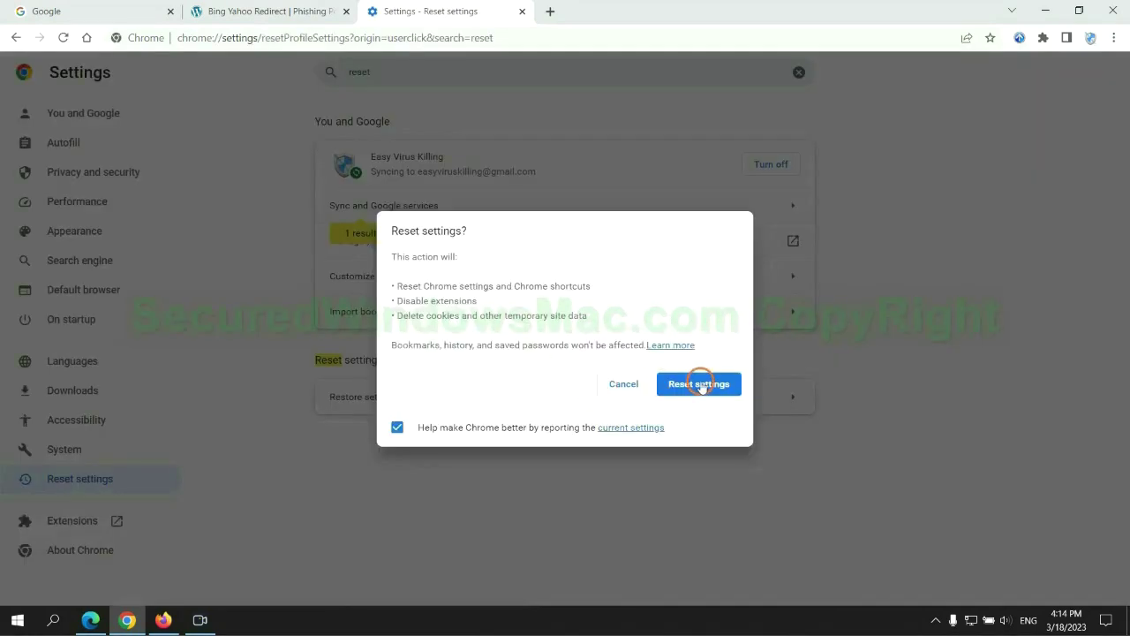
pyautogui.click(160, 619)
# Open Refresh Firefox from Troubleshooting Information, then highlight 'If problems remain' in Chrome's guide
pyautogui.click(1111, 50)
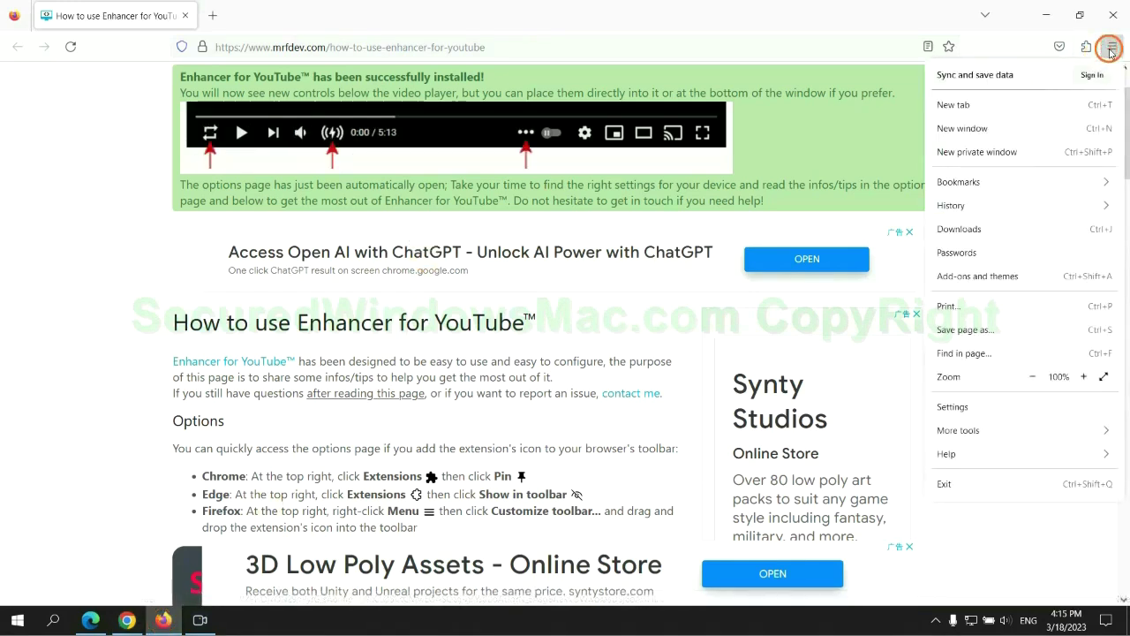
pyautogui.click(954, 450)
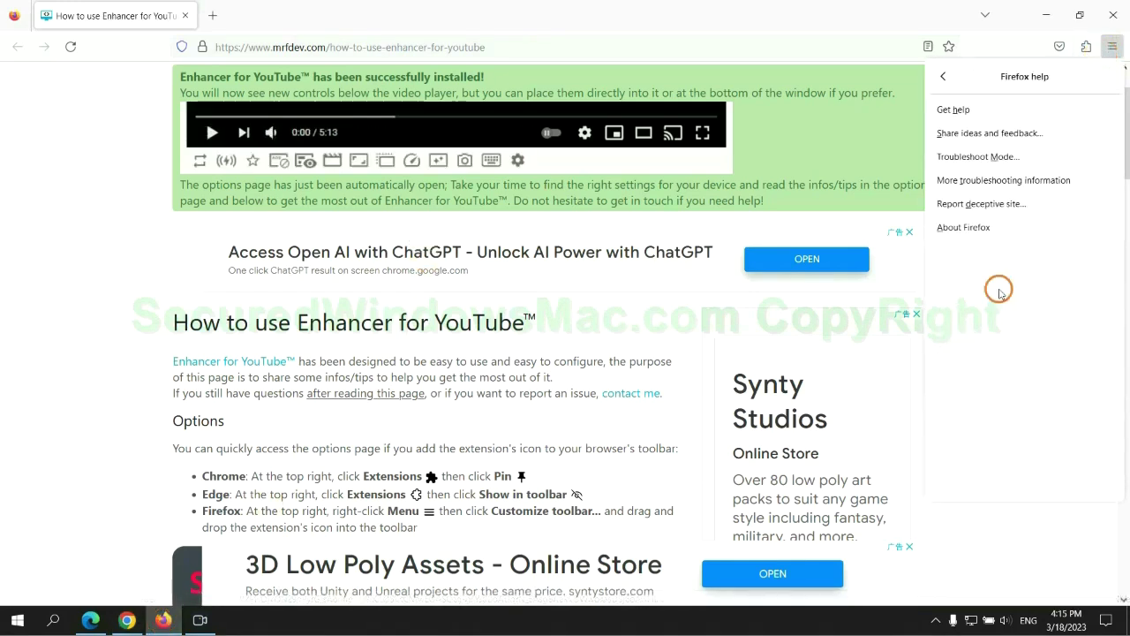
pyautogui.click(1007, 179)
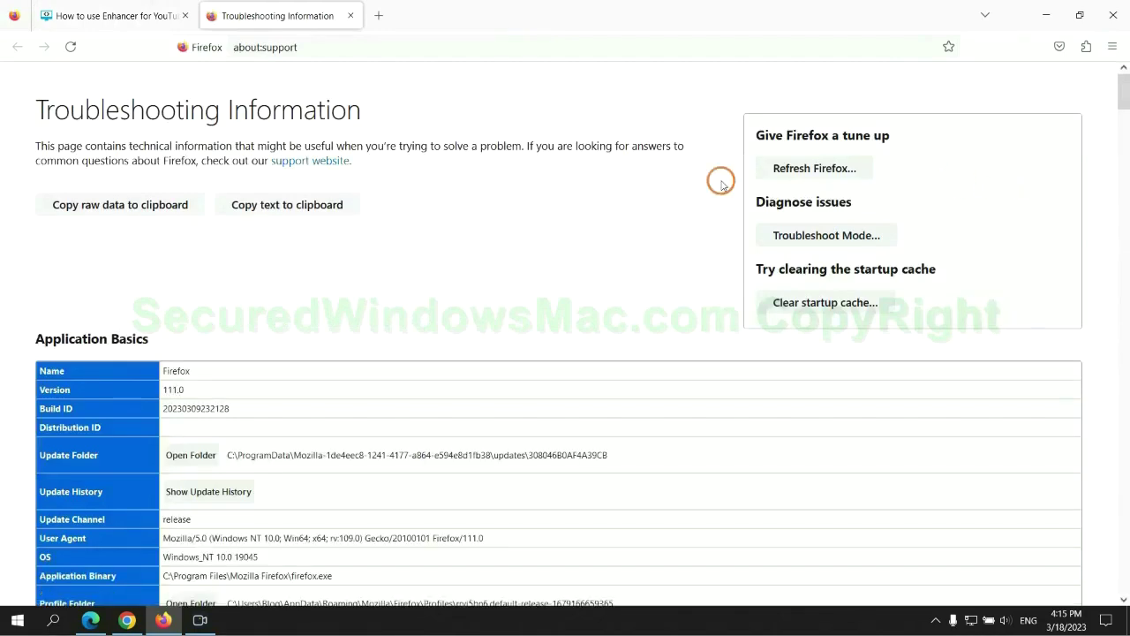
pyautogui.click(780, 172)
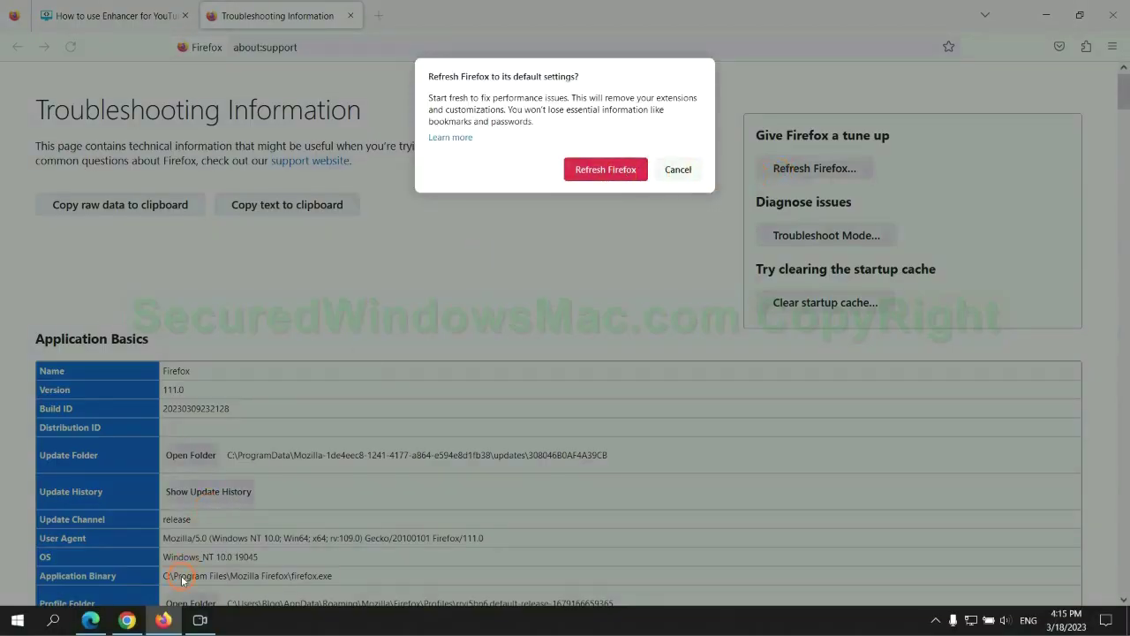
pyautogui.click(127, 620)
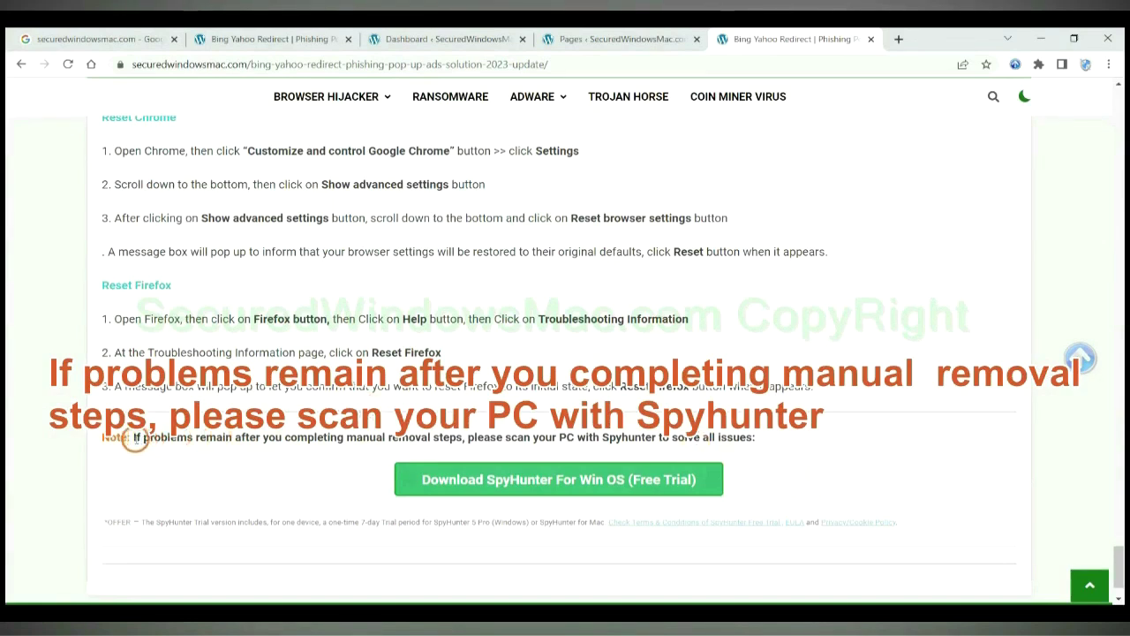
pyautogui.moveTo(133, 437); pyautogui.dragTo(231, 440)
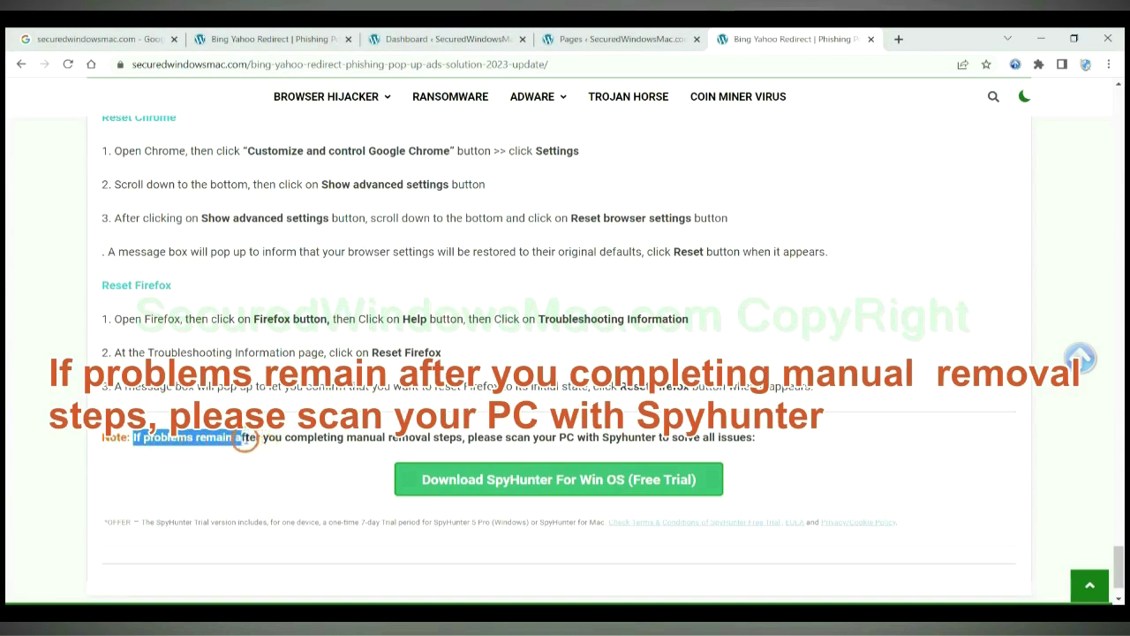